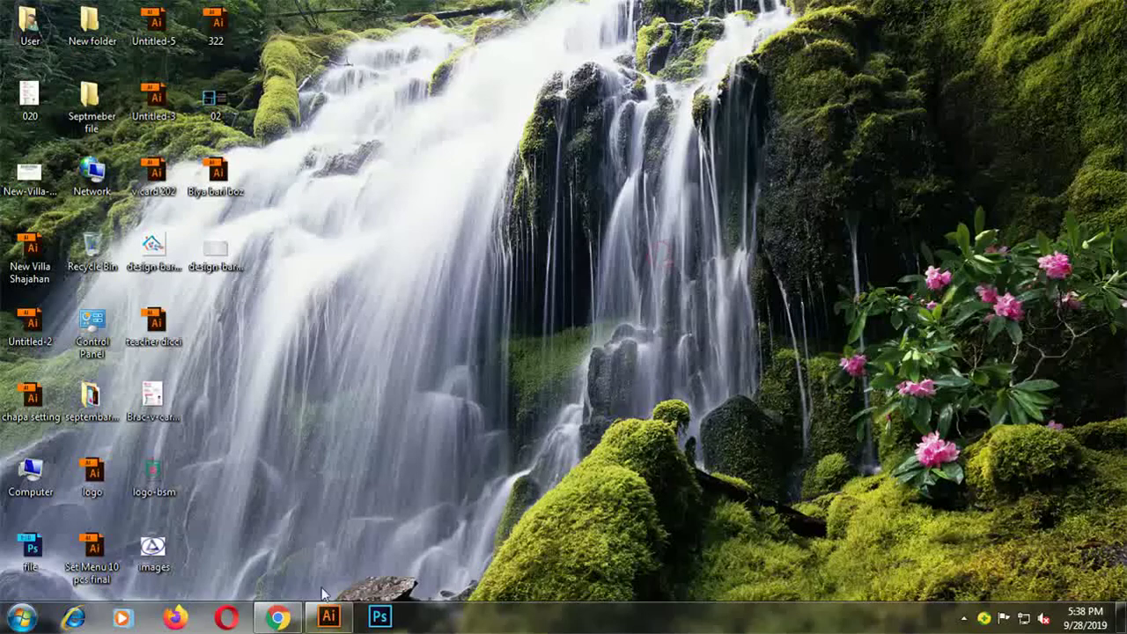
Start a new document and draw a magenta circle with the Ellipse tool.
{"action": "left_click", "coordinate": [333, 616]}
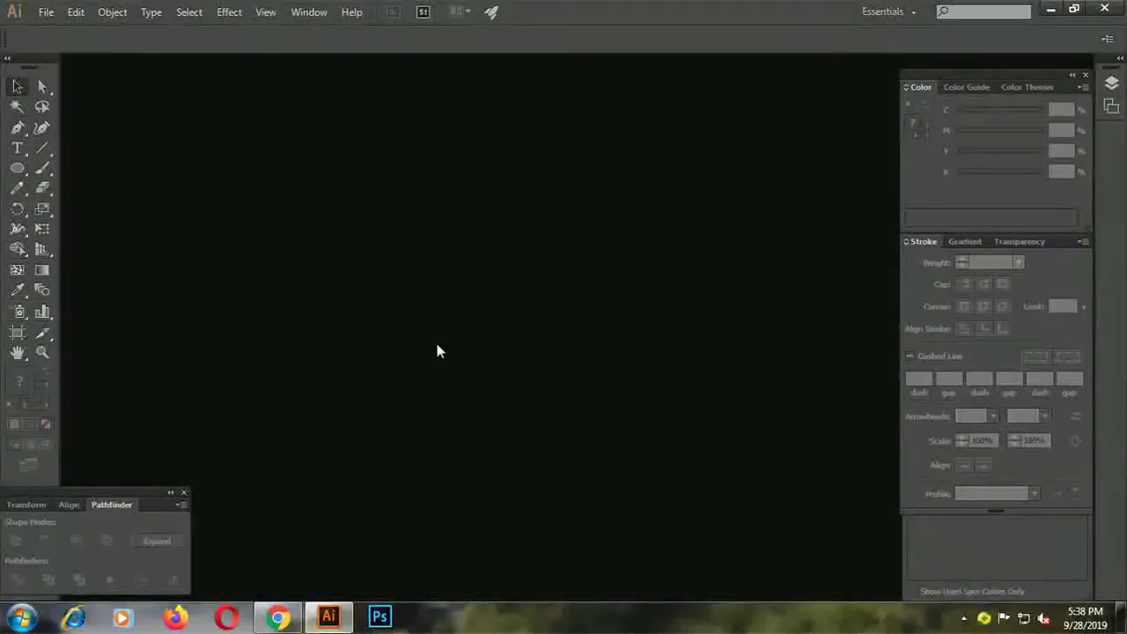
{"action": "key", "text": "ctrl+n"}
{"action": "key", "text": "Return"}
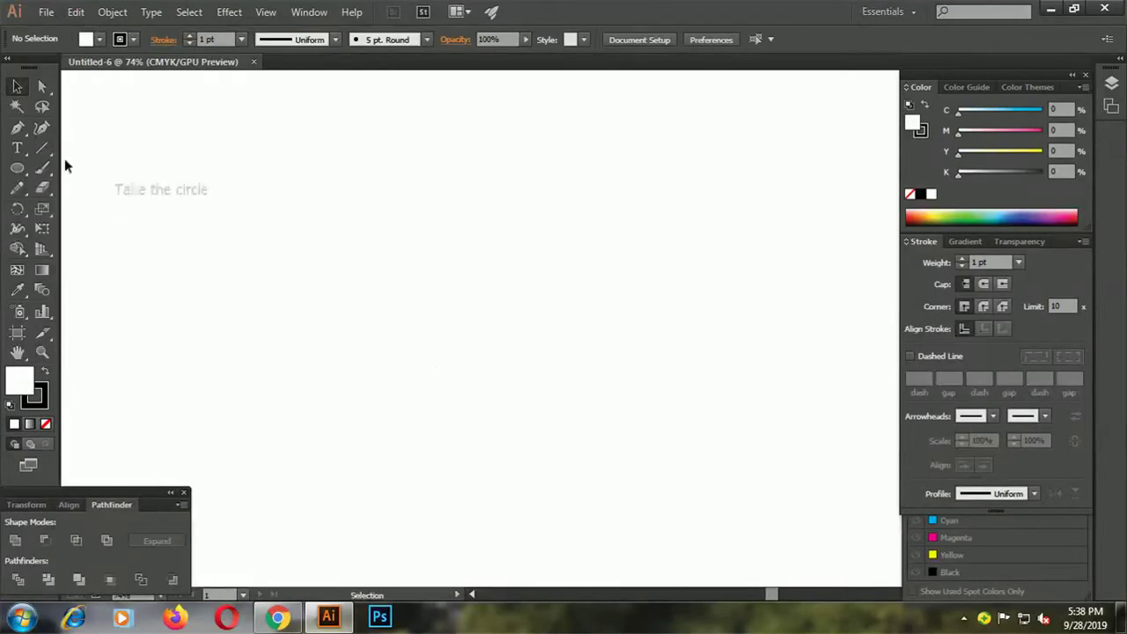
{"action": "left_click", "coordinate": [17, 167]}
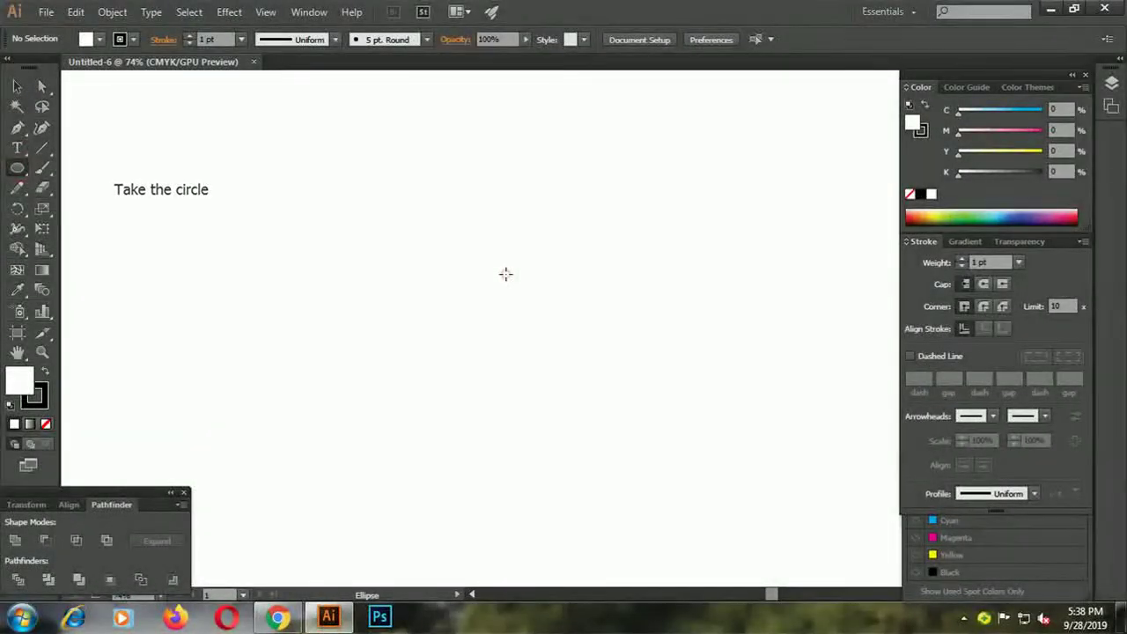
{"action": "left_click_drag", "start_coordinate": [506, 274], "coordinate": [679, 397]}
{"action": "key", "text": "ctrl+plus"}
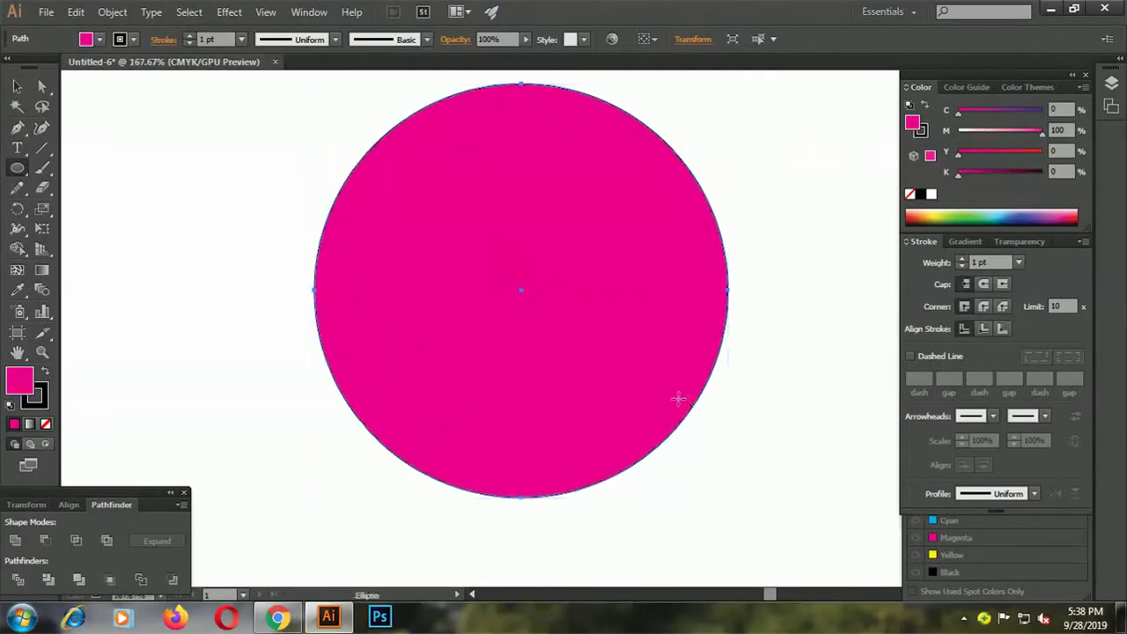
Paste a copy in front, shrink it around the centre, and set its M to 36 for light pink.
{"action": "key", "text": "v"}
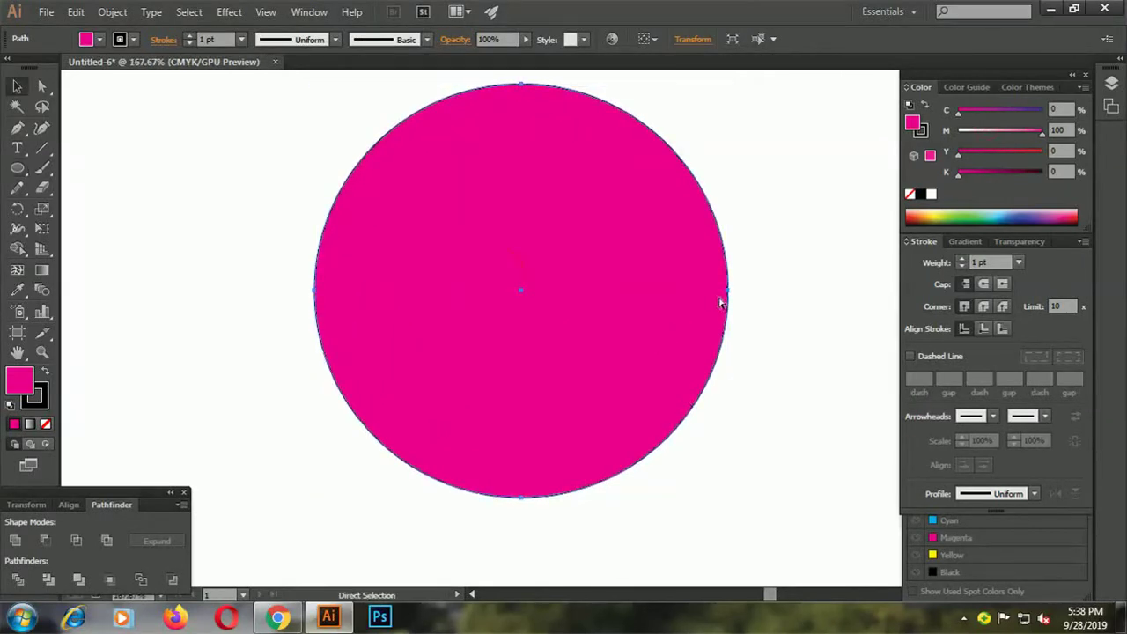
{"action": "key", "text": "v"}
{"action": "key", "text": "ctrl+c"}
{"action": "key", "text": "ctrl+f"}
{"action": "mouse_move", "coordinate": [728, 297]}
{"action": "left_mouse_down"}
{"action": "mouse_move", "coordinate": [621, 302]}
{"action": "mouse_move", "coordinate": [631, 302]}
{"action": "left_mouse_up"}
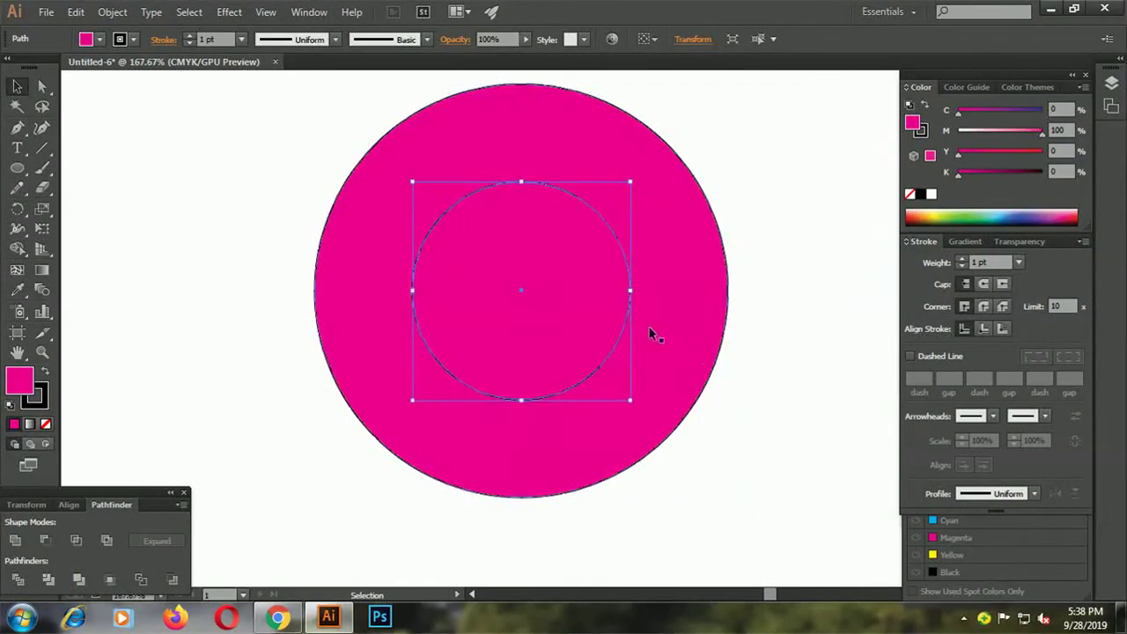
{"action": "key", "text": "ctrl+1"}
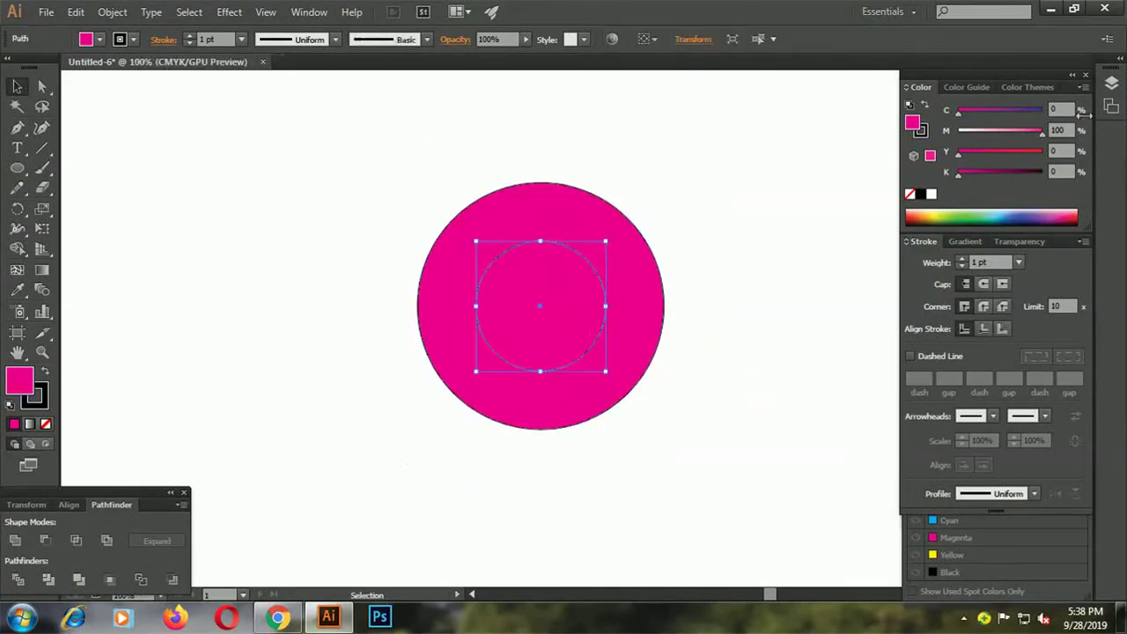
{"action": "left_click_drag", "start_coordinate": [996, 133], "coordinate": [988, 133]}
{"action": "left_click", "coordinate": [857, 288]}
{"action": "left_click_drag", "start_coordinate": [775, 299], "coordinate": [652, 294]}
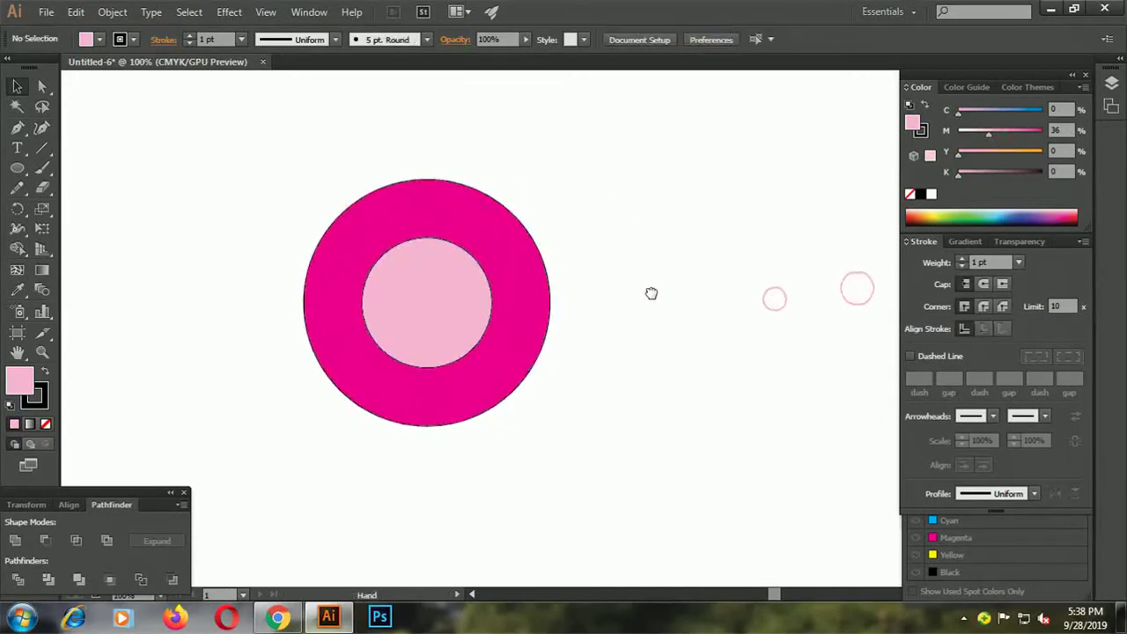
Make a larger copy of the pink circle, remove its fill, and overlap it with the ring.
{"action": "left_click_drag", "start_coordinate": [470, 296], "coordinate": [599, 395]}
{"action": "key", "text": "ctrl+shift+a"}
{"action": "key", "text": "ctrl+plus"}
{"action": "key", "text": "ctrl+plus"}
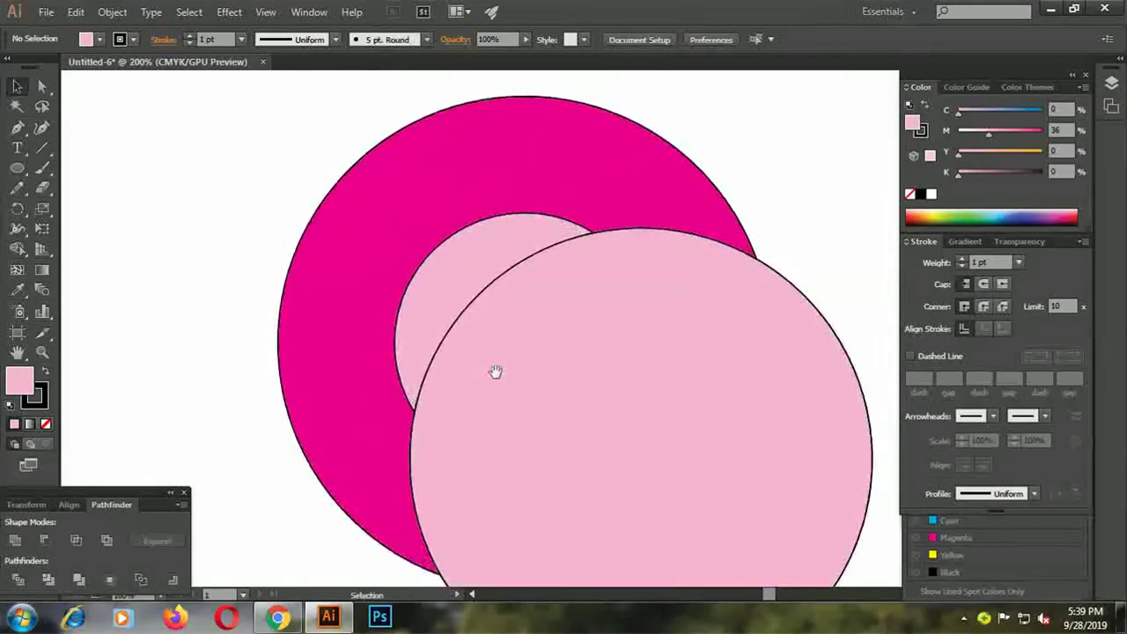
{"action": "left_click", "coordinate": [496, 371]}
{"action": "left_click", "coordinate": [46, 425]}
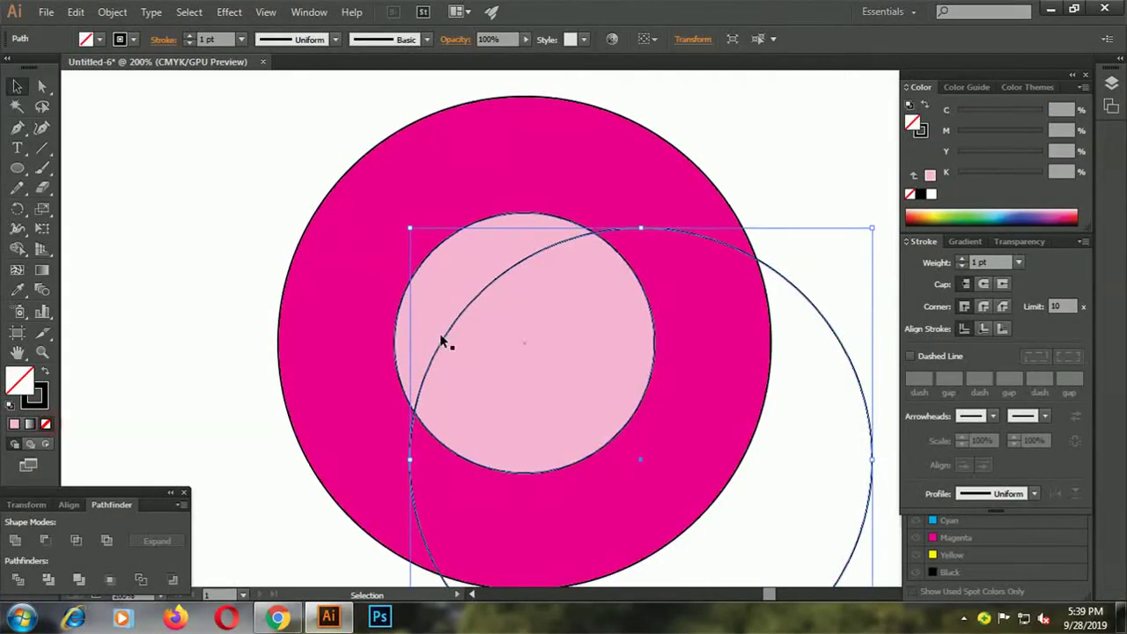
{"action": "mouse_move", "coordinate": [441, 341]}
{"action": "left_mouse_down"}
{"action": "mouse_move", "coordinate": [453, 335]}
{"action": "mouse_move", "coordinate": [409, 294]}
{"action": "left_mouse_up"}
In Outline view, place a second unfilled circle offset upward over the ring.
{"action": "key", "text": "ctrl+shift+a"}
{"action": "left_click_drag", "start_coordinate": [409, 293], "coordinate": [331, 211]}
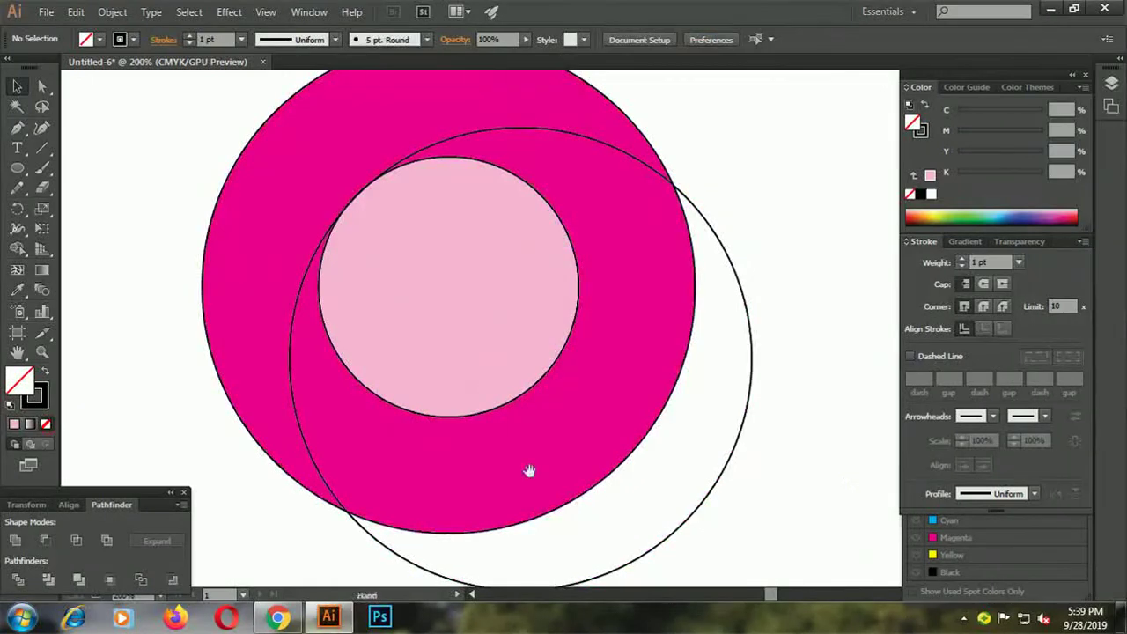
{"action": "left_click_drag", "start_coordinate": [528, 471], "coordinate": [569, 411]}
{"action": "left_click", "coordinate": [325, 167]}
{"action": "left_click", "coordinate": [705, 414]}
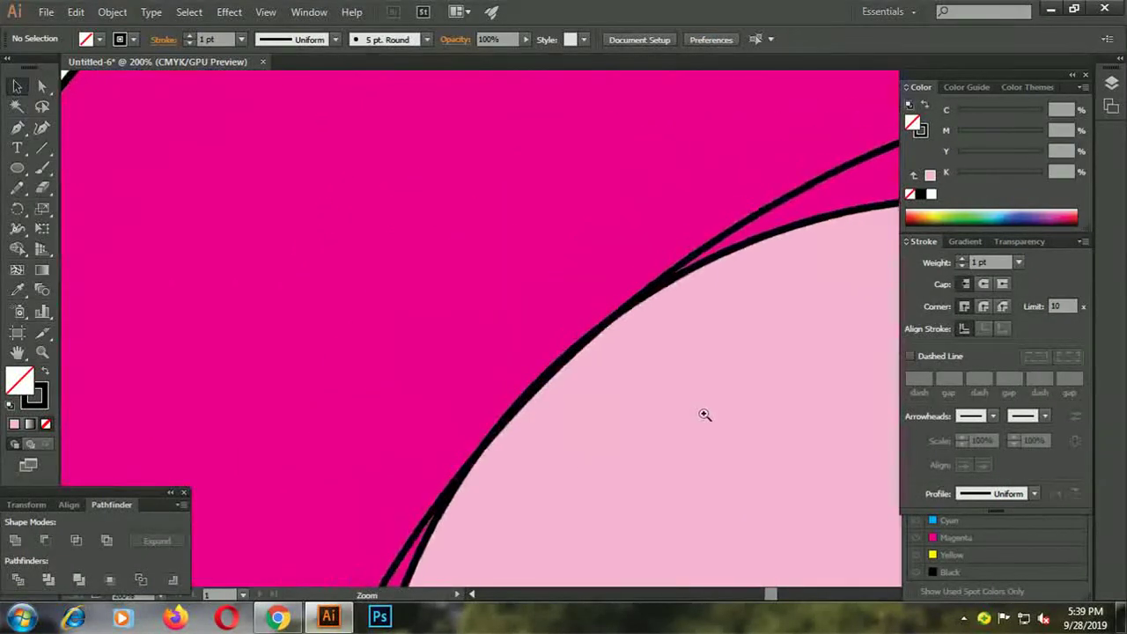
{"action": "key", "text": "ctrl+y"}
{"action": "key", "text": "ctrl+1"}
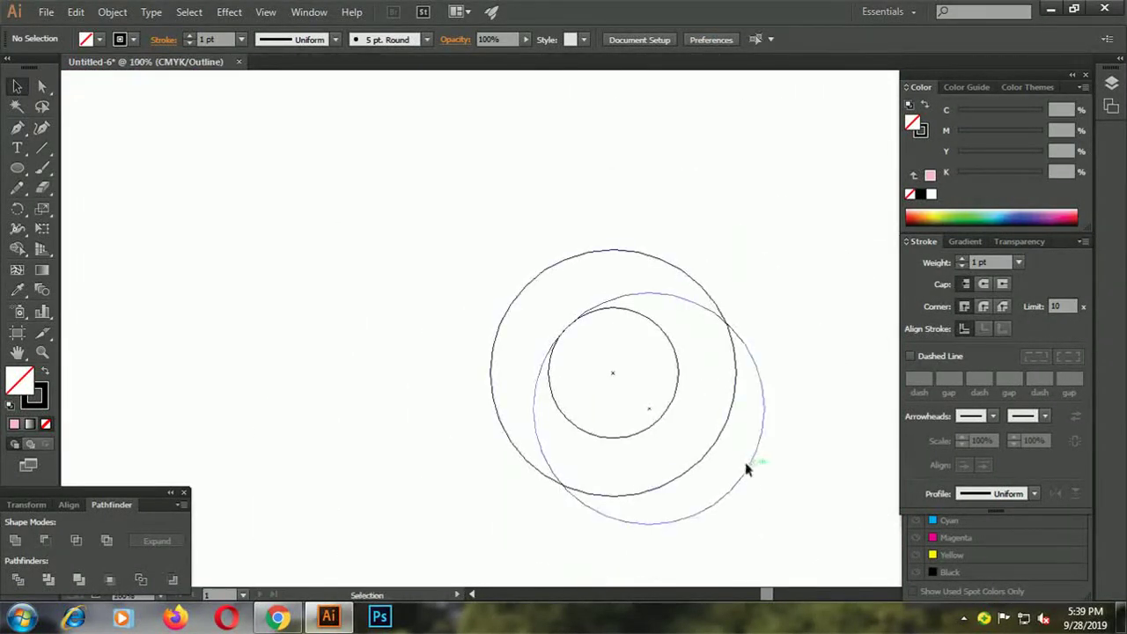
{"action": "mouse_move", "coordinate": [746, 469]}
{"action": "left_mouse_down"}
{"action": "mouse_move", "coordinate": [707, 432]}
{"action": "mouse_move", "coordinate": [703, 388]}
{"action": "left_mouse_up"}
{"action": "left_click", "coordinate": [798, 408]}
{"action": "key", "text": "ctrl+y"}
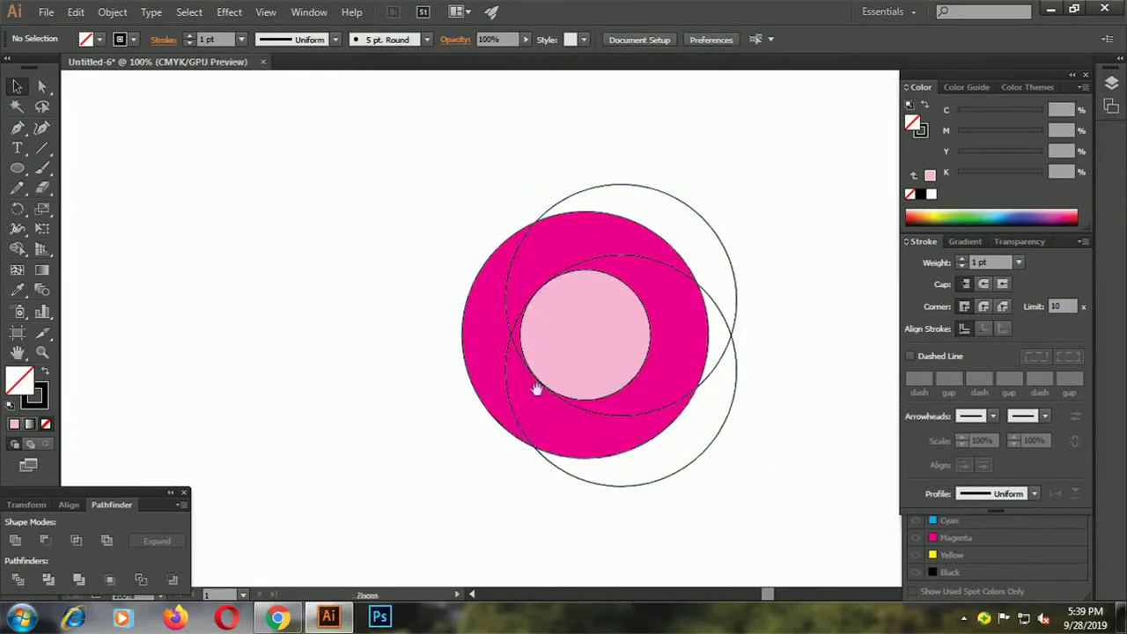
Nudge the outline circle's edge into alignment with the ring.
{"action": "scroll", "coordinate": [536, 390], "scroll_direction": "up", "scroll_amount": 1}
{"action": "scroll", "coordinate": [604, 445], "scroll_direction": "up", "scroll_amount": 2}
{"action": "scroll", "coordinate": [467, 378], "scroll_direction": "up", "scroll_amount": 2}
{"action": "scroll", "coordinate": [689, 493], "scroll_direction": "up", "scroll_amount": 2}
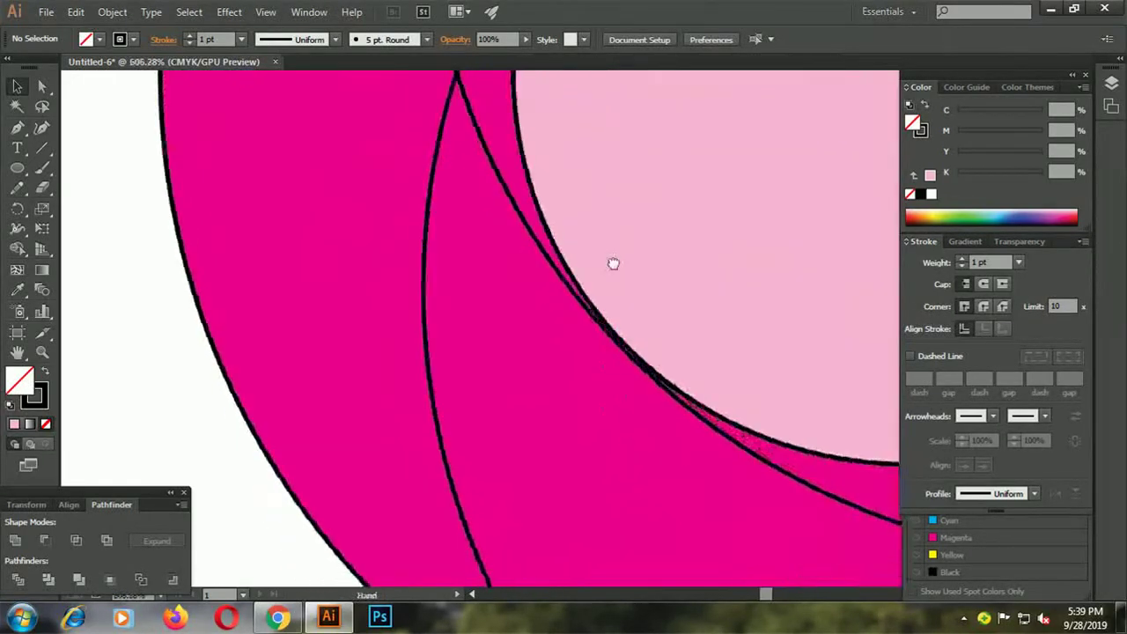
{"action": "scroll", "coordinate": [669, 370], "scroll_direction": "up", "scroll_amount": 2}
{"action": "scroll", "coordinate": [646, 463], "scroll_direction": "up", "scroll_amount": 3}
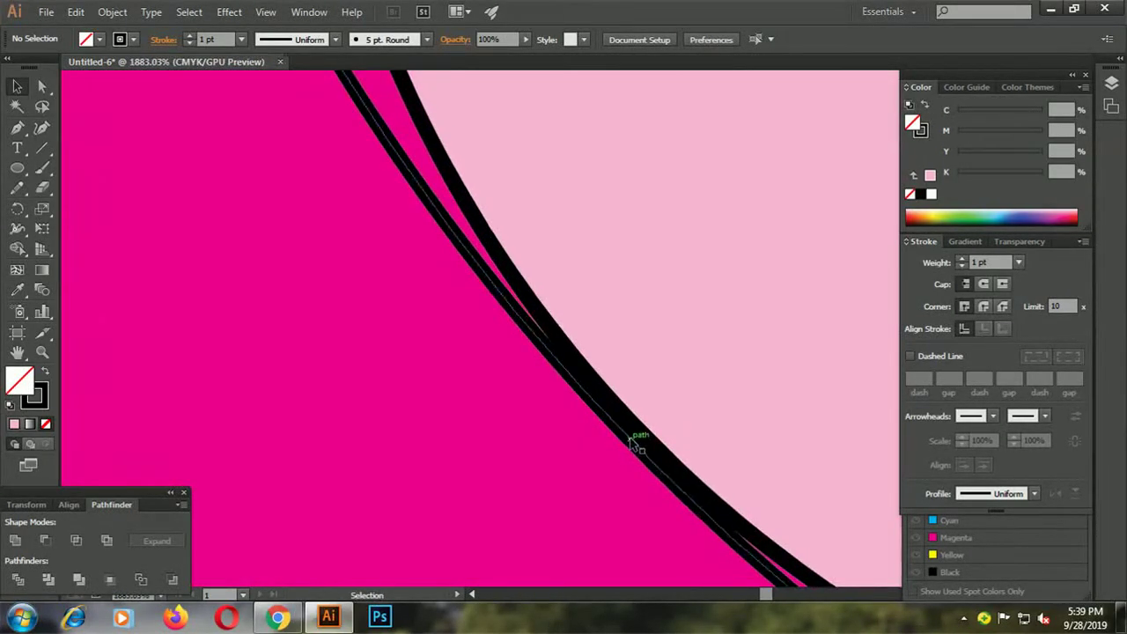
{"action": "left_click_drag", "start_coordinate": [633, 443], "coordinate": [642, 453]}
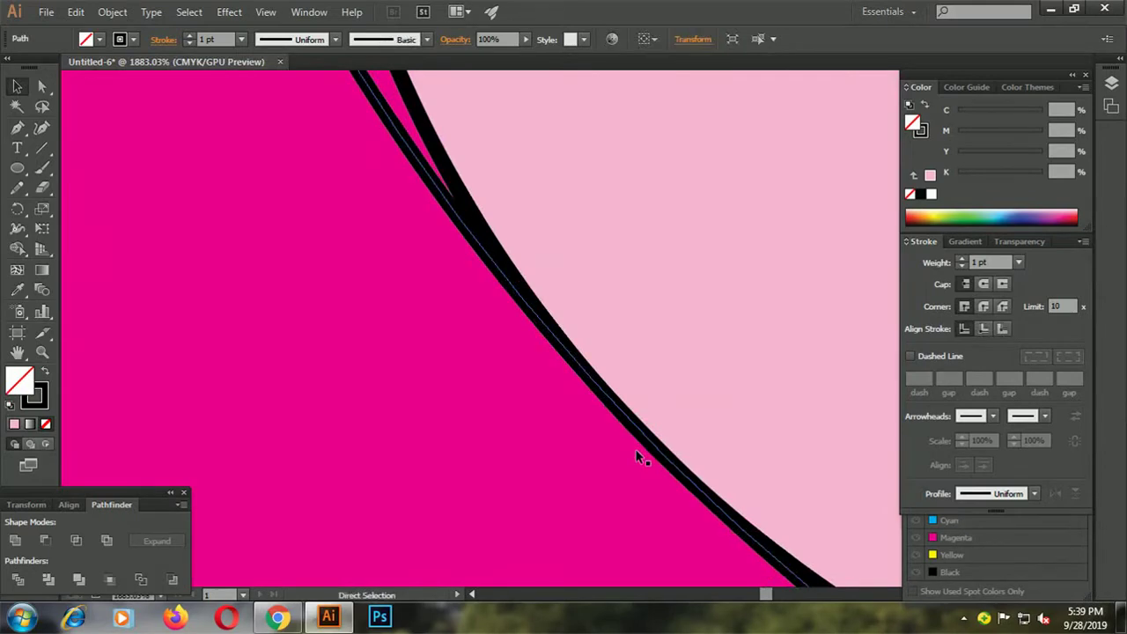
{"action": "scroll", "coordinate": [638, 453], "scroll_direction": "down", "scroll_amount": 2}
{"action": "scroll", "coordinate": [638, 449], "scroll_direction": "down", "scroll_amount": 3}
{"action": "scroll", "coordinate": [638, 448], "scroll_direction": "down", "scroll_amount": 3}
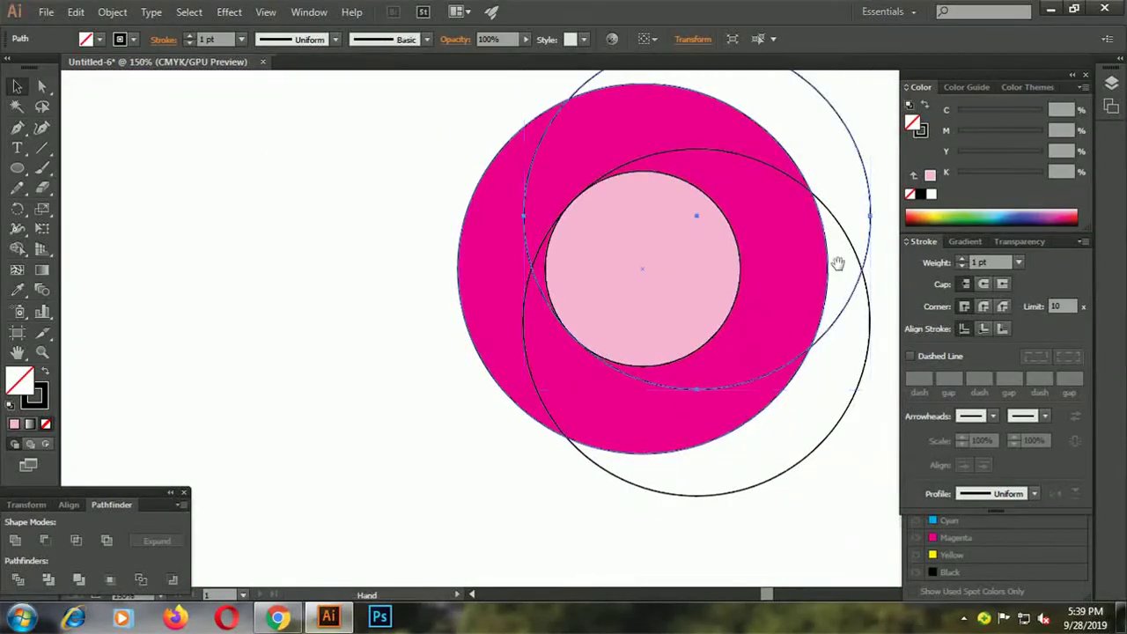
{"action": "mouse_move", "coordinate": [838, 263]}
{"action": "left_mouse_down"}
{"action": "mouse_move", "coordinate": [738, 269]}
{"action": "mouse_move", "coordinate": [697, 356]}
{"action": "left_mouse_up"}
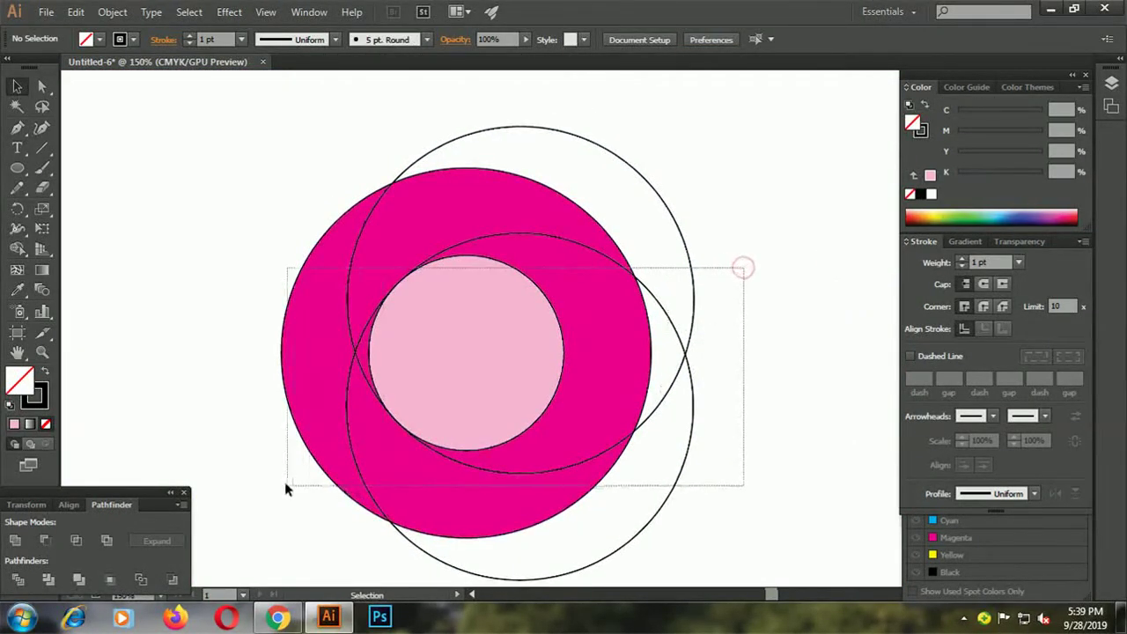
{"action": "left_click_drag", "start_coordinate": [583, 437], "coordinate": [284, 484]}
Divide the overlapping circles, ungroup the pieces, and delete the leftover piece outside the ring.
{"action": "scroll", "coordinate": [373, 402], "scroll_direction": "down", "scroll_amount": 2}
{"action": "left_click", "coordinate": [18, 580]}
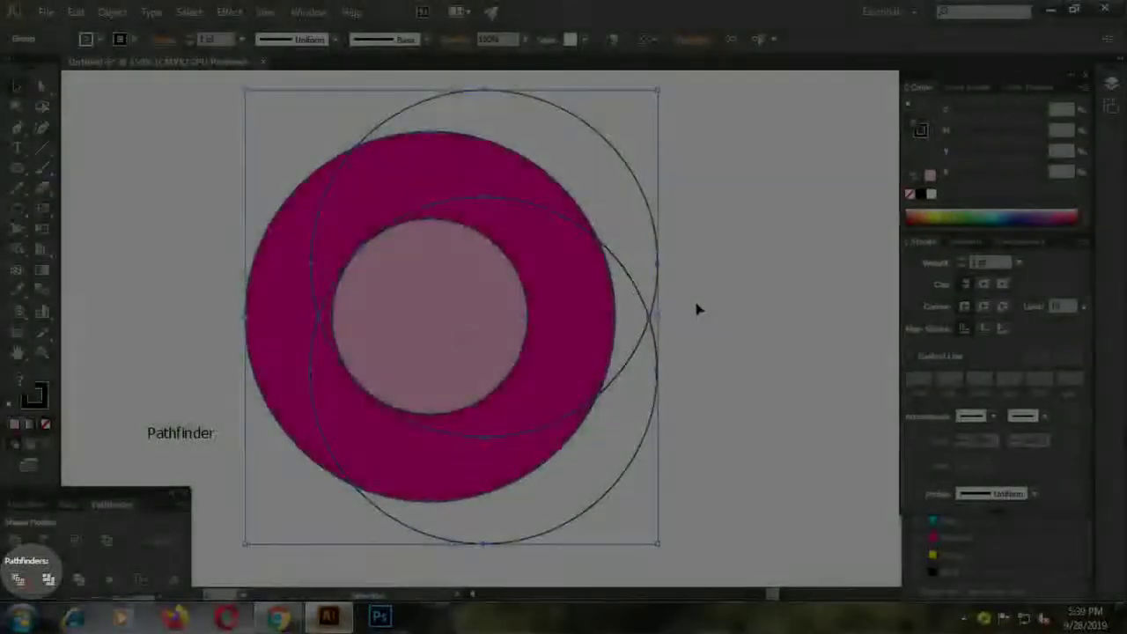
{"action": "left_click", "coordinate": [696, 304]}
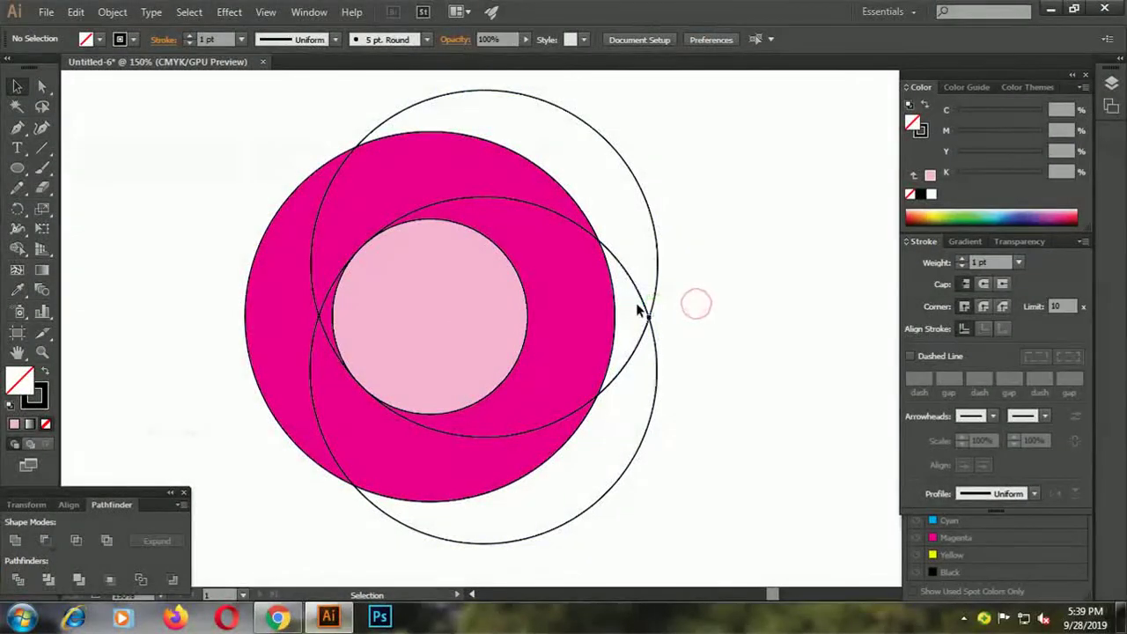
{"action": "right_click", "coordinate": [597, 297]}
{"action": "left_click", "coordinate": [679, 396]}
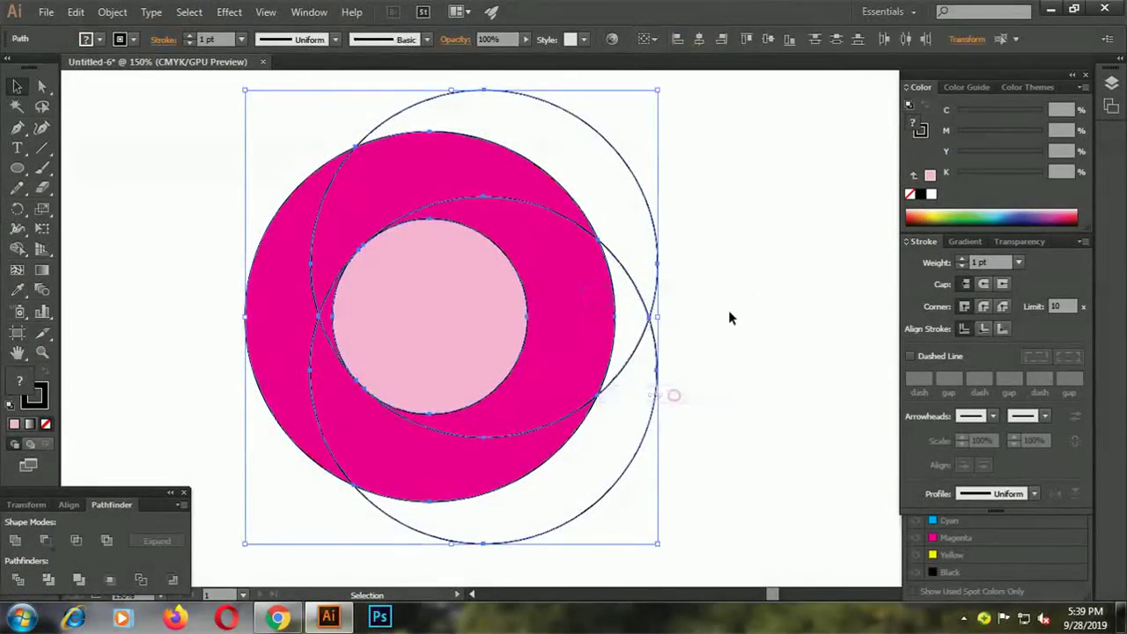
{"action": "left_click", "coordinate": [728, 310]}
{"action": "left_click_drag", "start_coordinate": [684, 248], "coordinate": [640, 360]}
{"action": "key", "text": "Delete"}
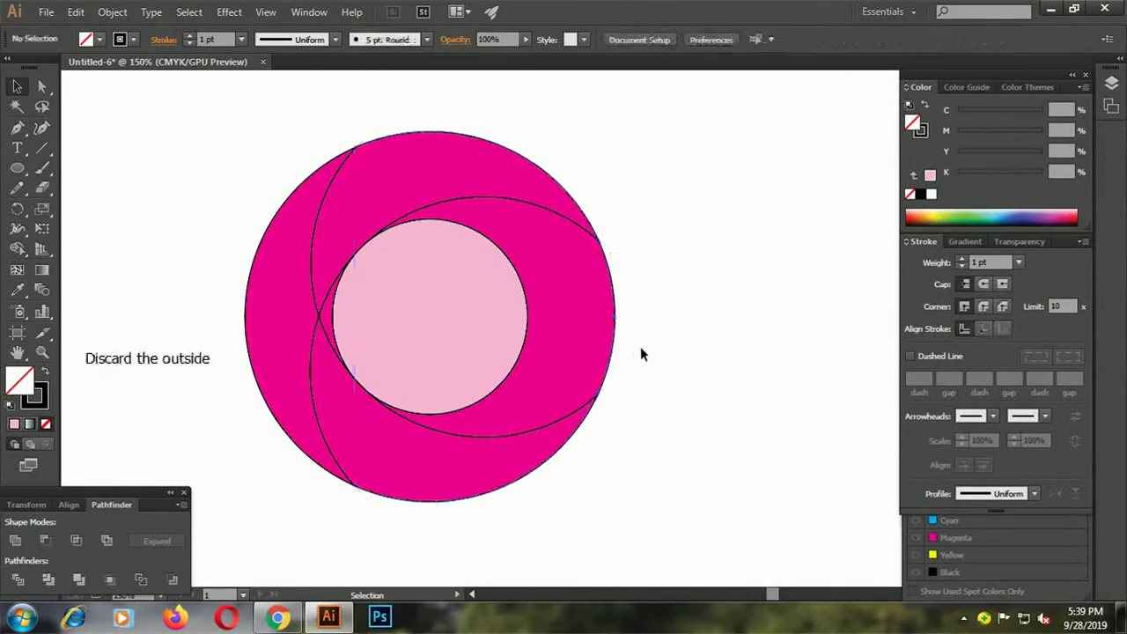
Delete the pale pink inner circle to hollow out the ring.
{"action": "left_click_drag", "start_coordinate": [631, 342], "coordinate": [654, 324]}
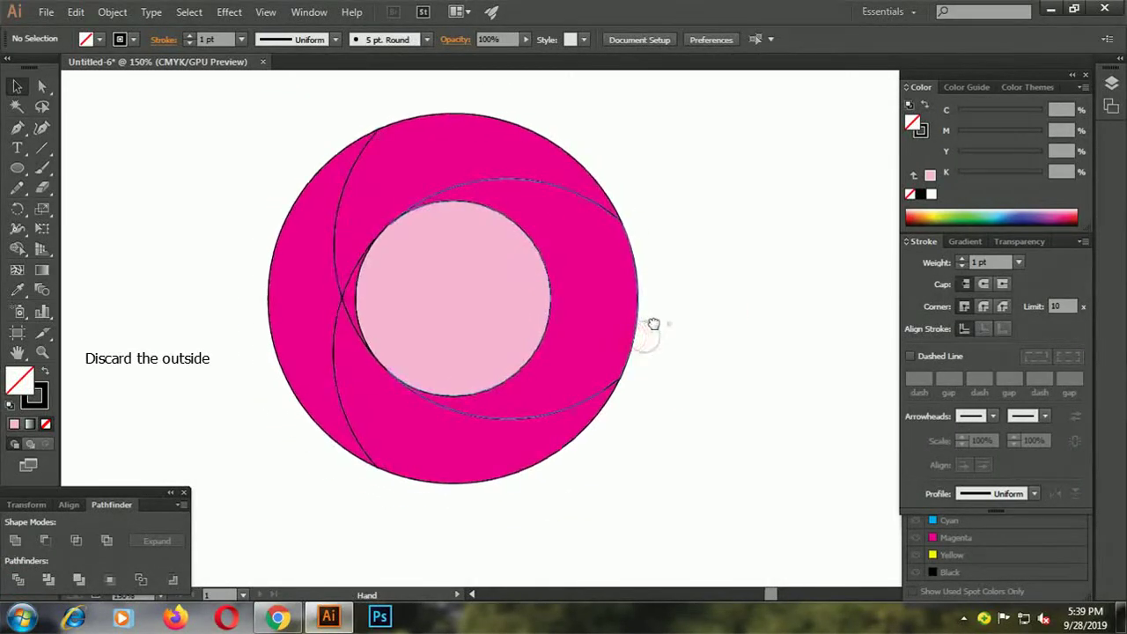
{"action": "left_click", "coordinate": [445, 326]}
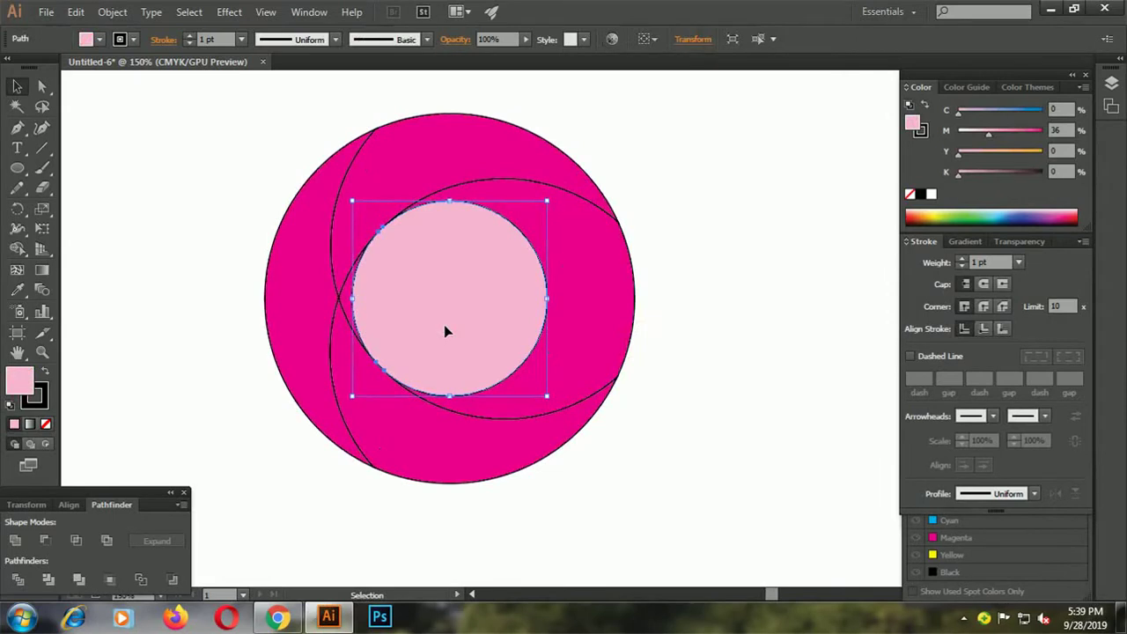
{"action": "key", "text": "Delete"}
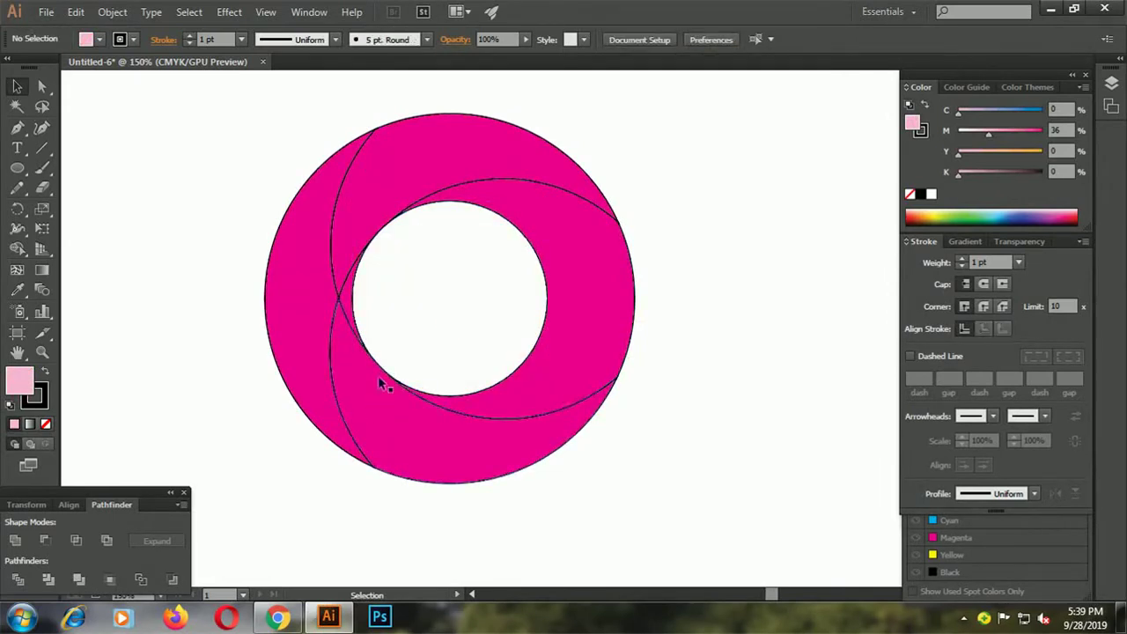
Unite the upper arc and left ring pieces, then select the thin left and lower pieces.
{"action": "left_click", "coordinate": [384, 203]}
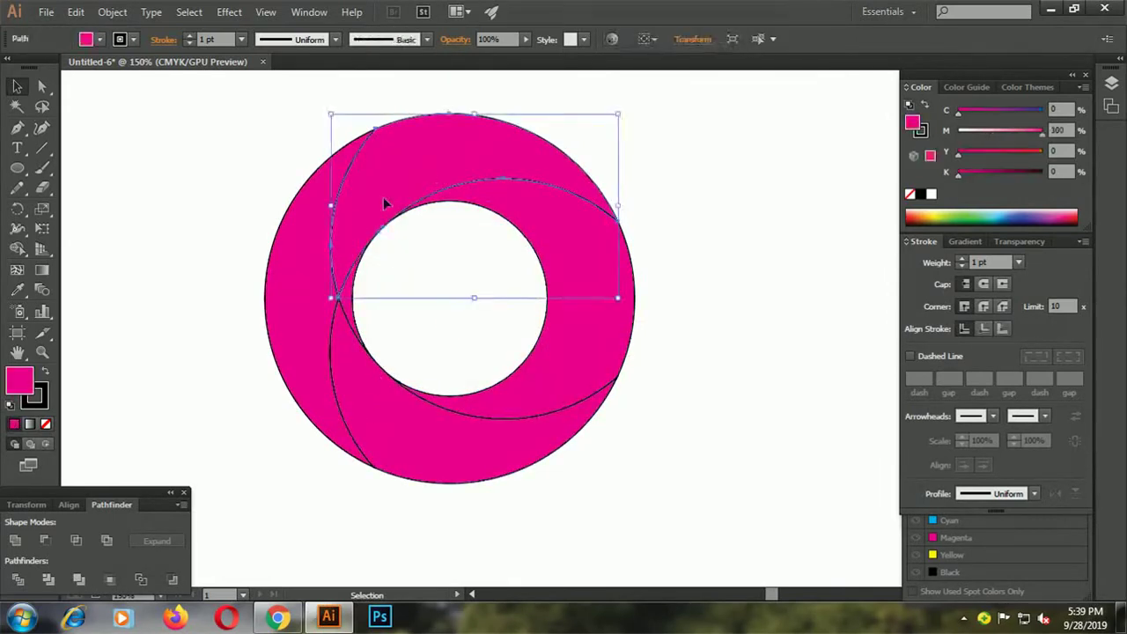
{"action": "left_click", "coordinate": [278, 290], "text": "shift"}
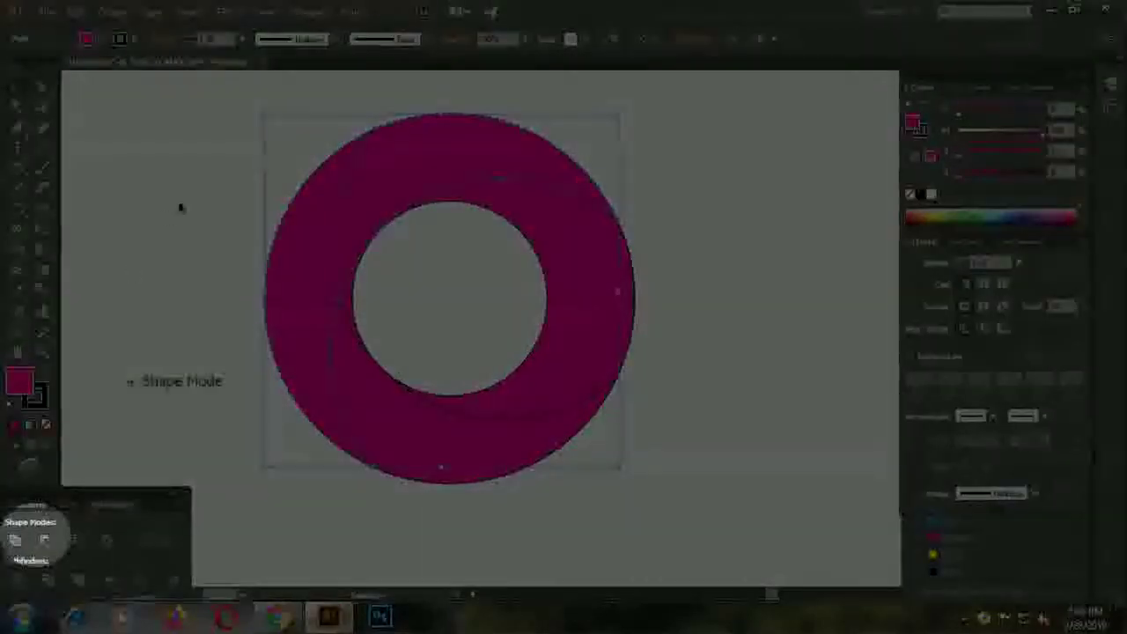
{"action": "left_click", "coordinate": [185, 203]}
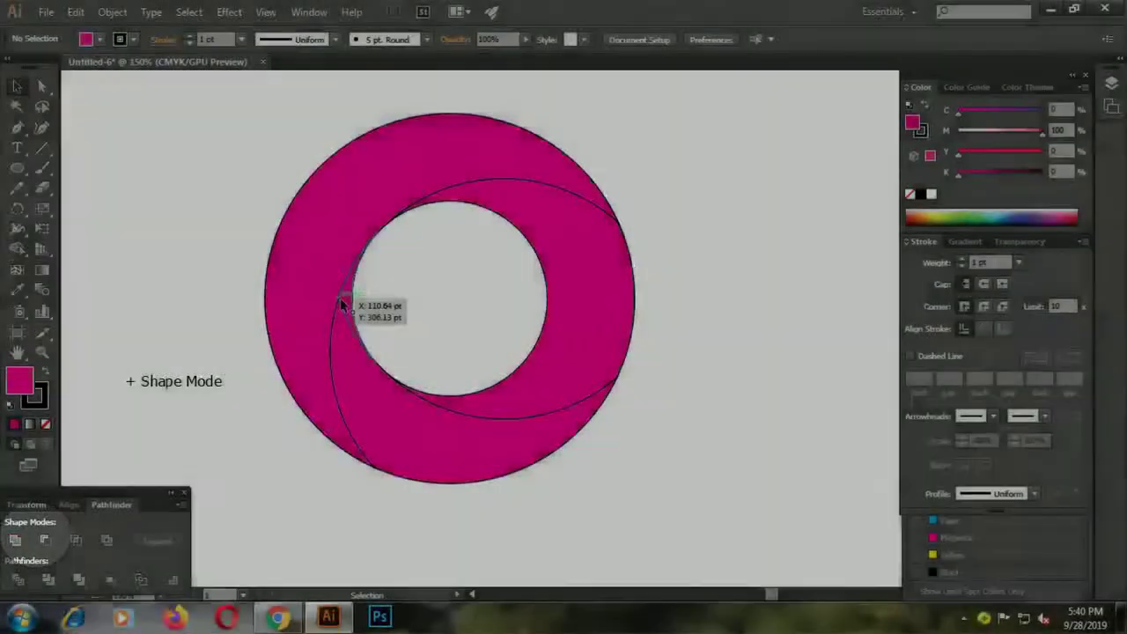
{"action": "left_click", "coordinate": [342, 305]}
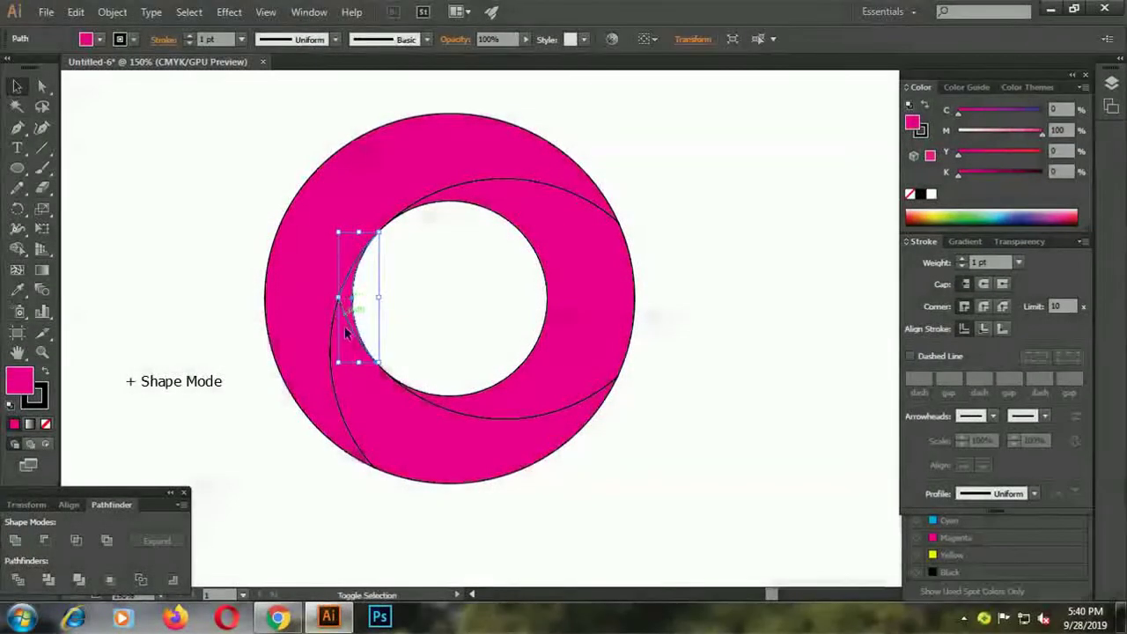
{"action": "left_click", "coordinate": [367, 394], "text": "shift"}
Zoom into the ring's left side and start a rectangle over its right side.
{"action": "key", "text": "z"}
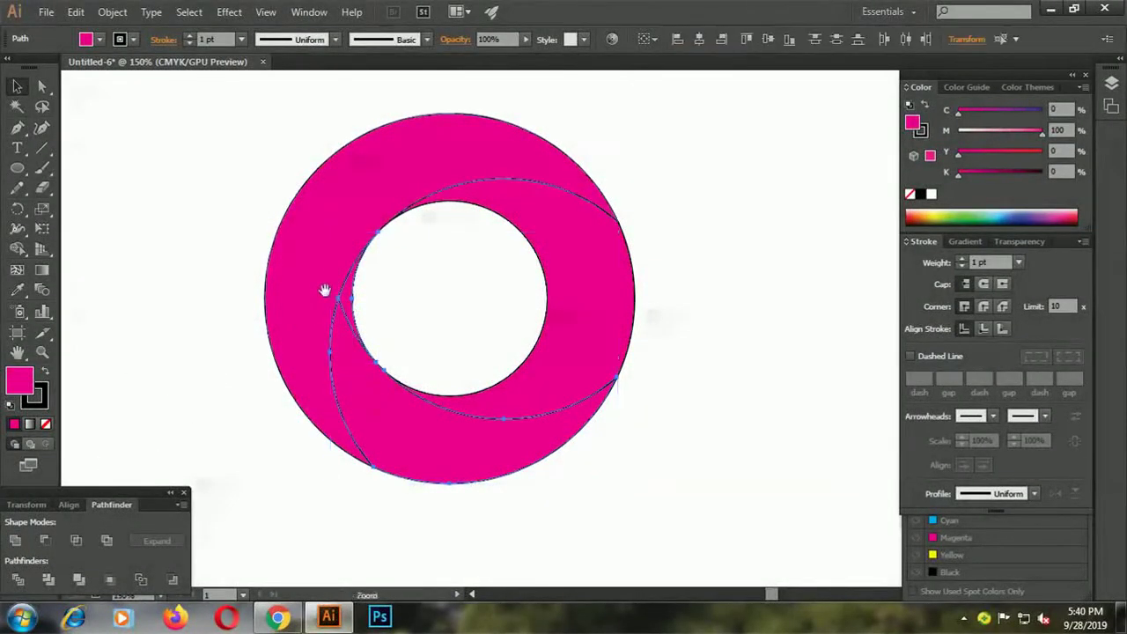
{"action": "left_click_drag", "start_coordinate": [323, 289], "coordinate": [537, 396]}
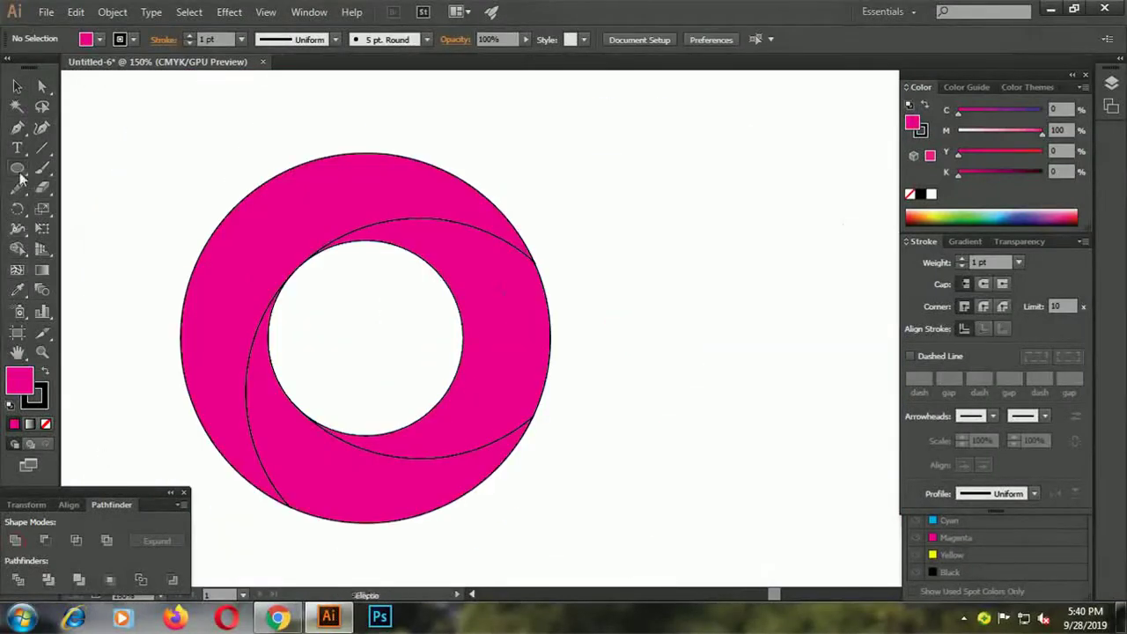
{"action": "left_click_drag", "start_coordinate": [17, 168], "coordinate": [75, 169]}
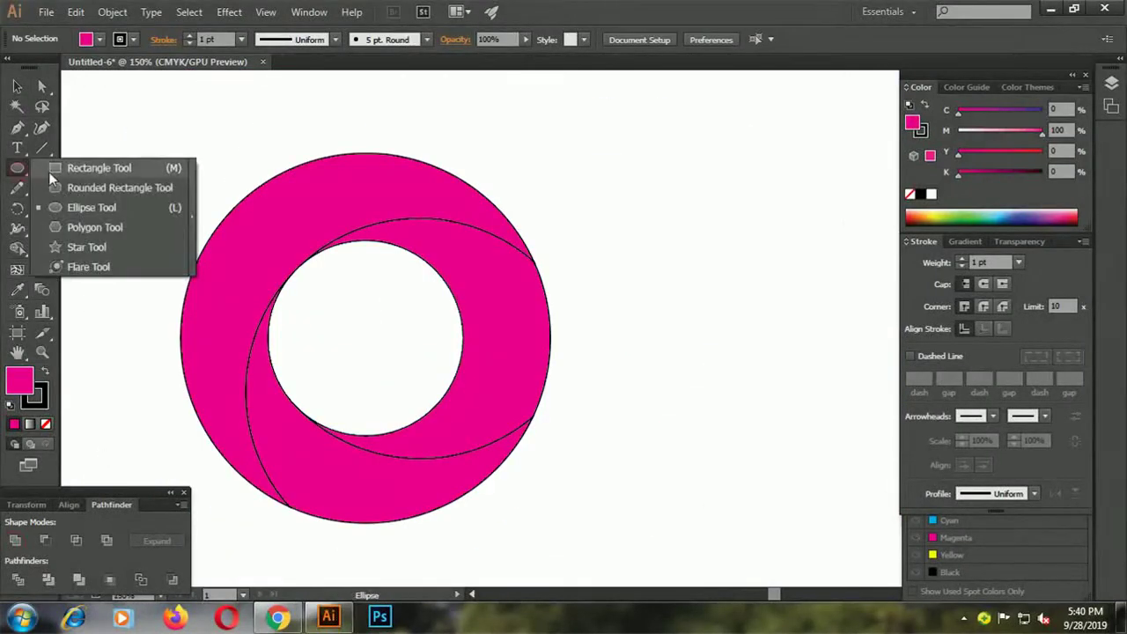
{"action": "left_click_drag", "start_coordinate": [431, 288], "coordinate": [580, 381]}
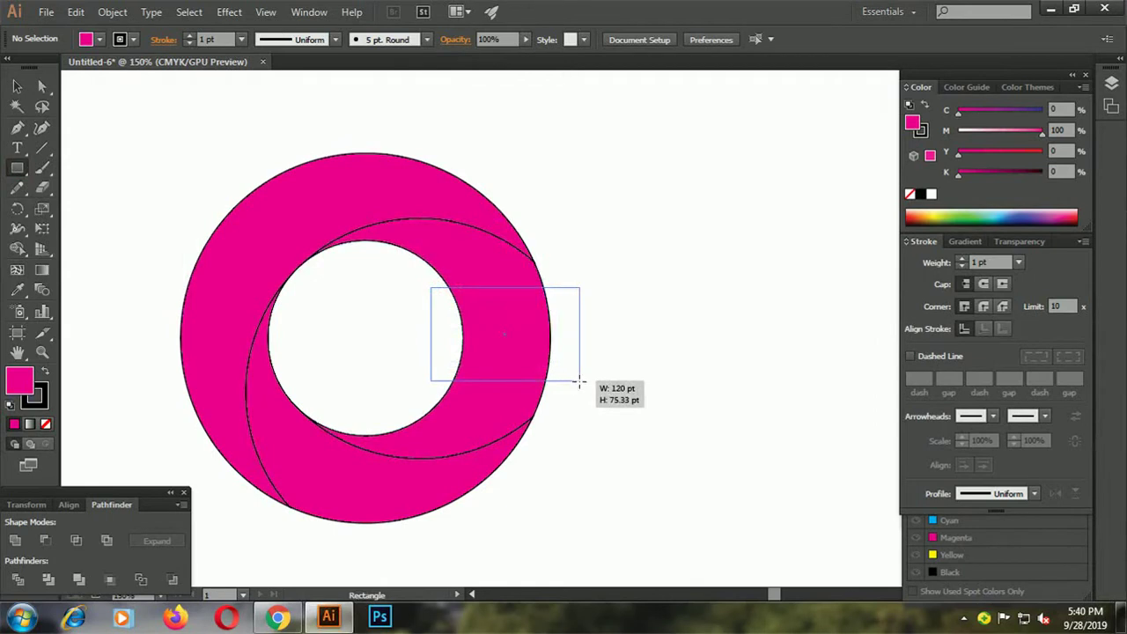
Subtract a rectangle from the ring's right side with Minus Front, leaving a C.
{"action": "left_click_drag", "start_coordinate": [579, 381], "coordinate": [579, 380]}
{"action": "key", "text": "v"}
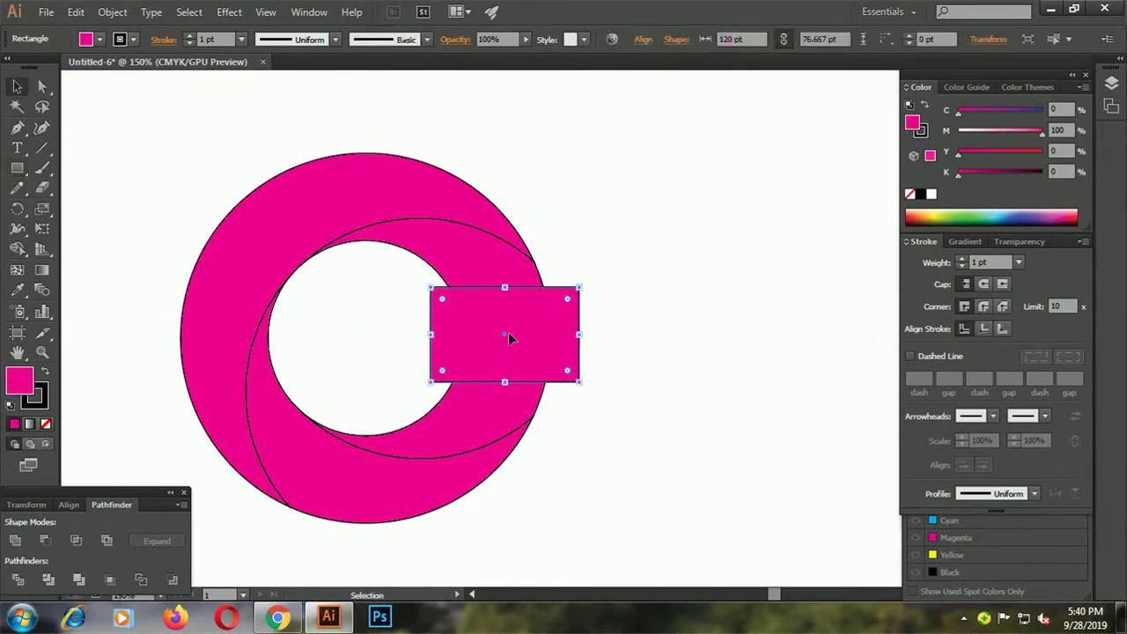
{"action": "left_click_drag", "start_coordinate": [509, 335], "coordinate": [509, 339]}
{"action": "left_click", "coordinate": [508, 280], "text": "shift"}
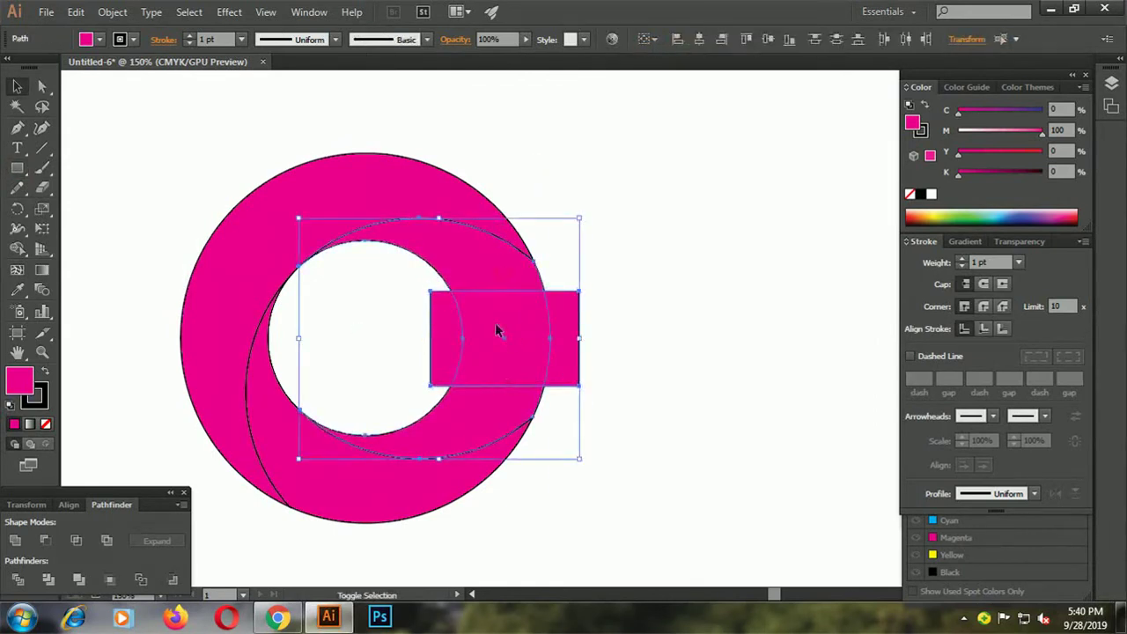
{"action": "left_click", "coordinate": [44, 539]}
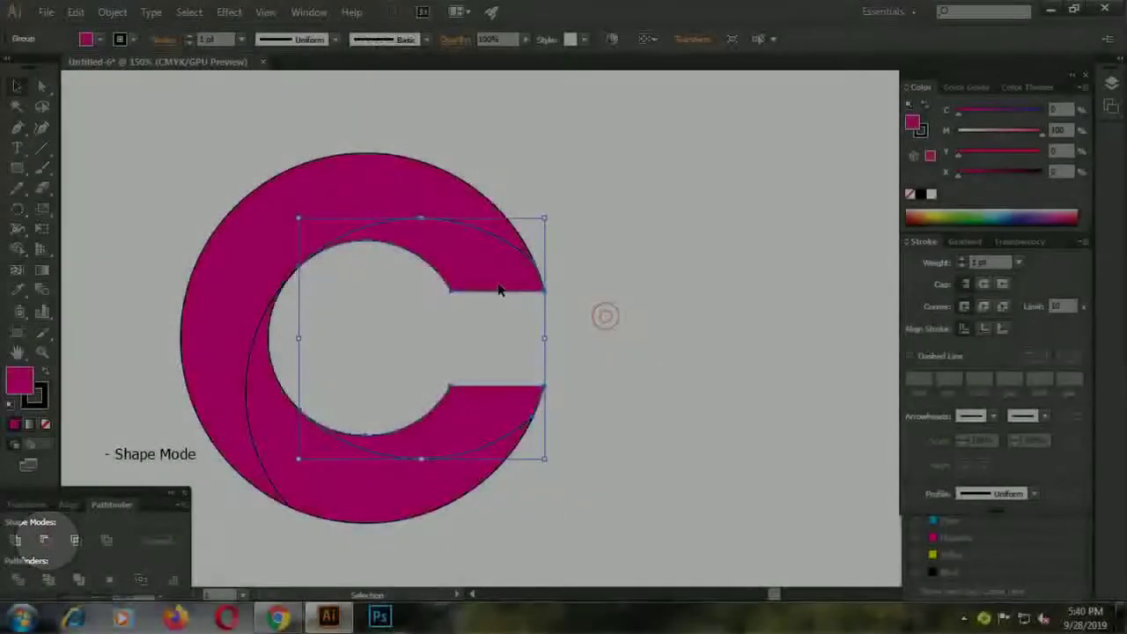
Ungroup the C's pieces and unite the upper arm with the outer piece.
{"action": "right_click", "coordinate": [518, 291]}
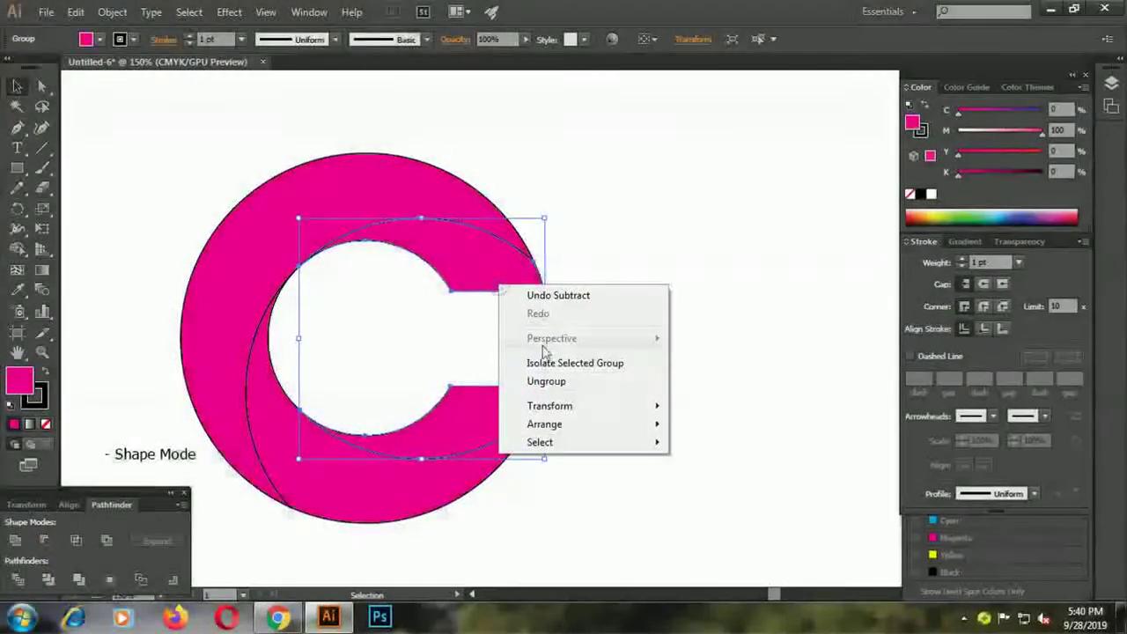
{"action": "left_click", "coordinate": [554, 382]}
{"action": "left_click", "coordinate": [591, 269]}
{"action": "left_click_drag", "start_coordinate": [549, 346], "coordinate": [631, 353]}
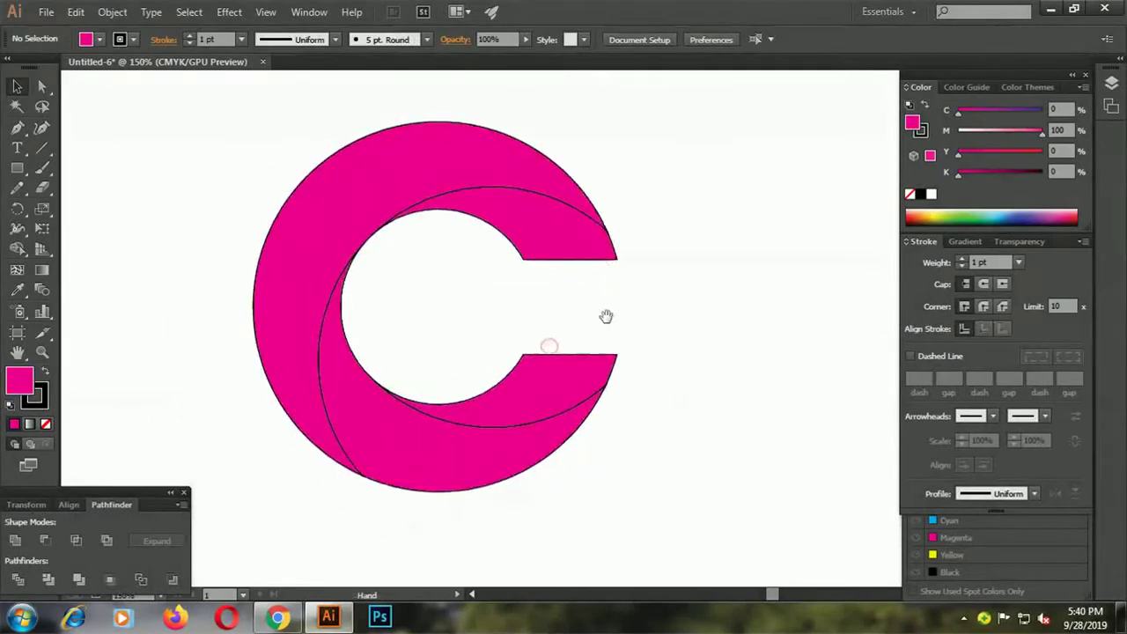
{"action": "left_click", "coordinate": [498, 214]}
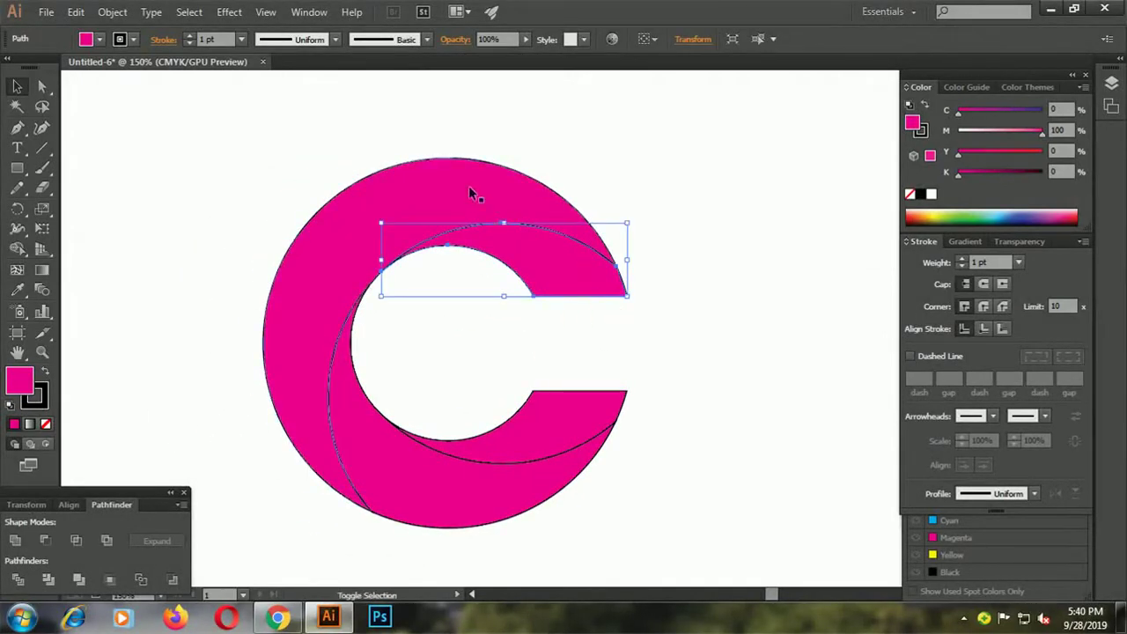
{"action": "left_click", "coordinate": [274, 414], "text": "shift"}
{"action": "left_click", "coordinate": [15, 540]}
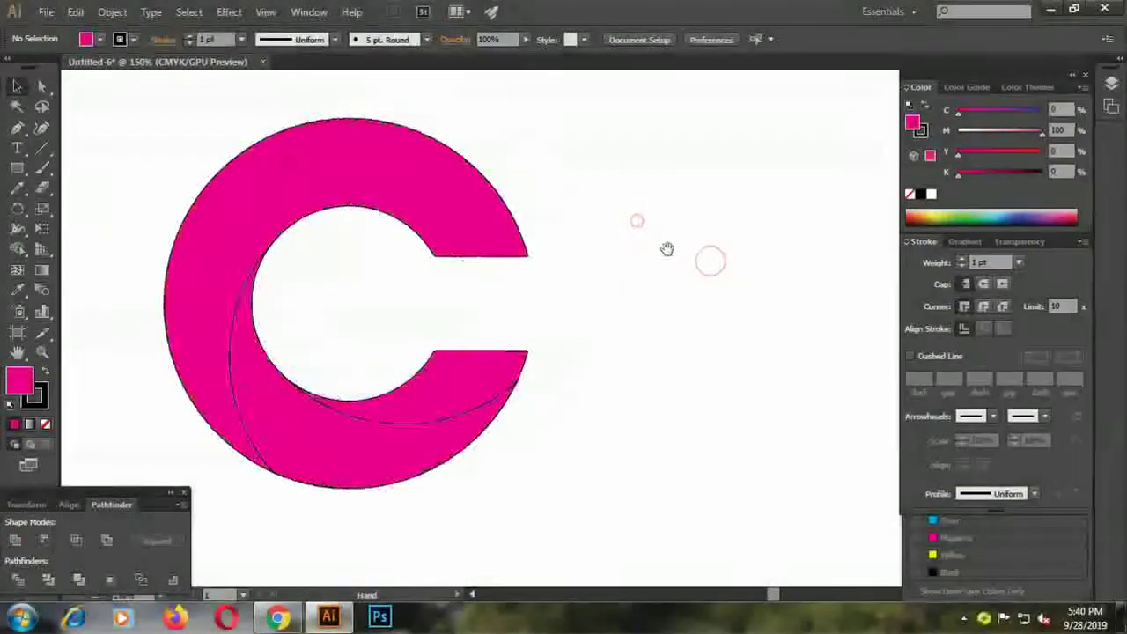
{"action": "left_click_drag", "start_coordinate": [666, 249], "coordinate": [549, 282]}
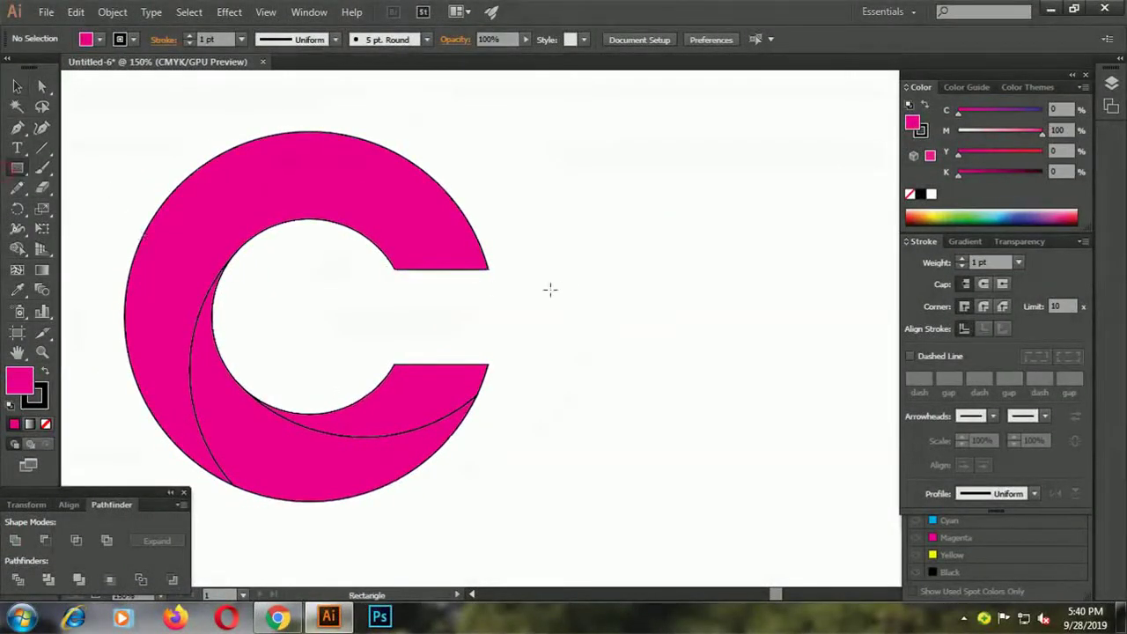
Draw a rectangle right of the C with a linear gradient from magenta C0 M100 Y0 K0 to purple.
{"action": "left_click_drag", "start_coordinate": [680, 209], "coordinate": [867, 381]}
{"action": "key", "text": "period"}
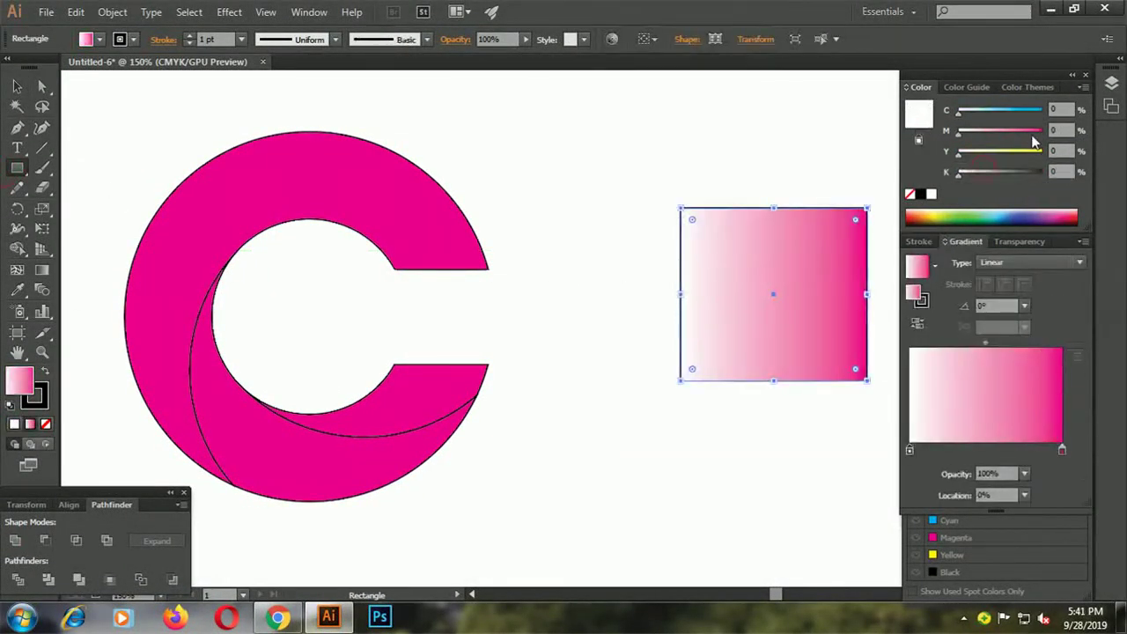
{"action": "left_click_drag", "start_coordinate": [1035, 141], "coordinate": [1065, 147]}
{"action": "left_click", "coordinate": [1062, 451]}
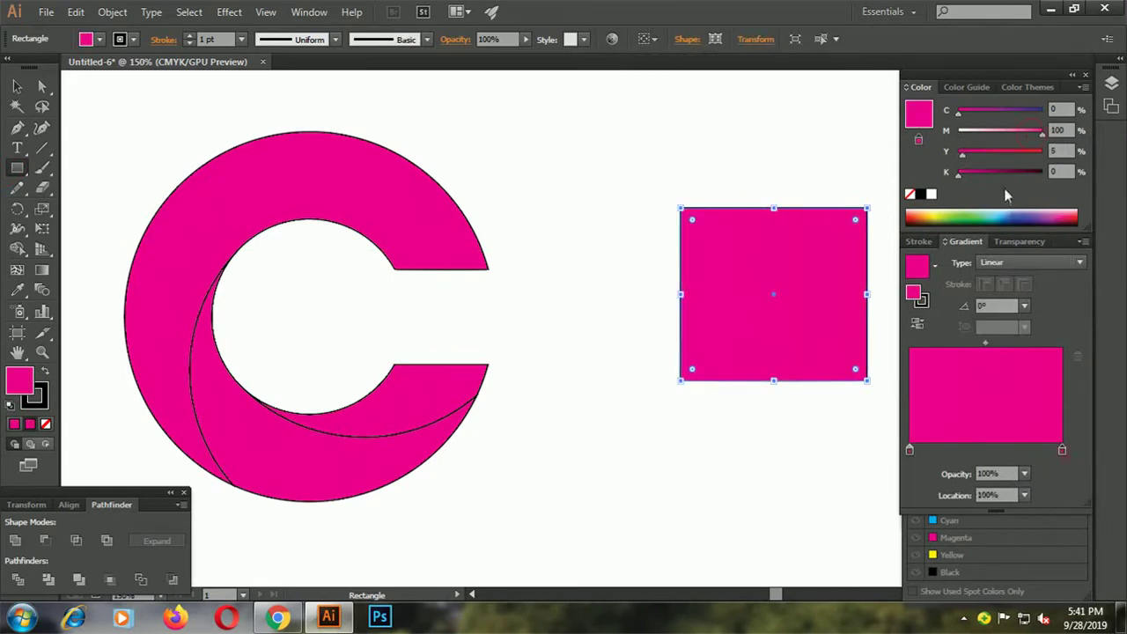
{"action": "left_click_drag", "start_coordinate": [996, 122], "coordinate": [1003, 117]}
{"action": "left_click_drag", "start_coordinate": [909, 453], "coordinate": [920, 456]}
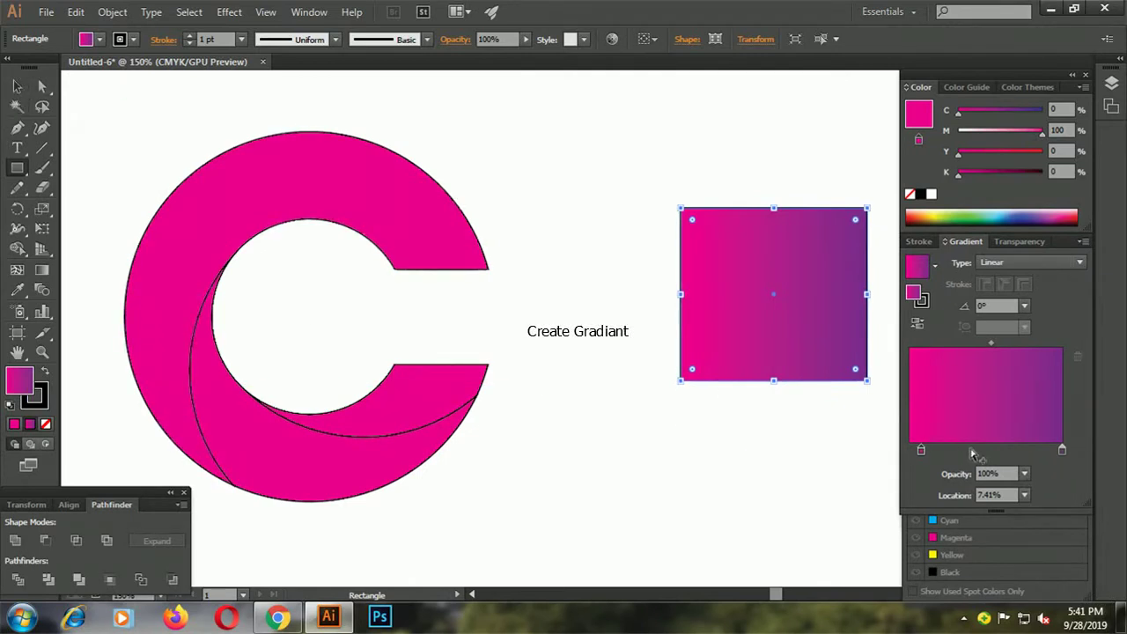
{"action": "left_click", "coordinate": [1062, 451]}
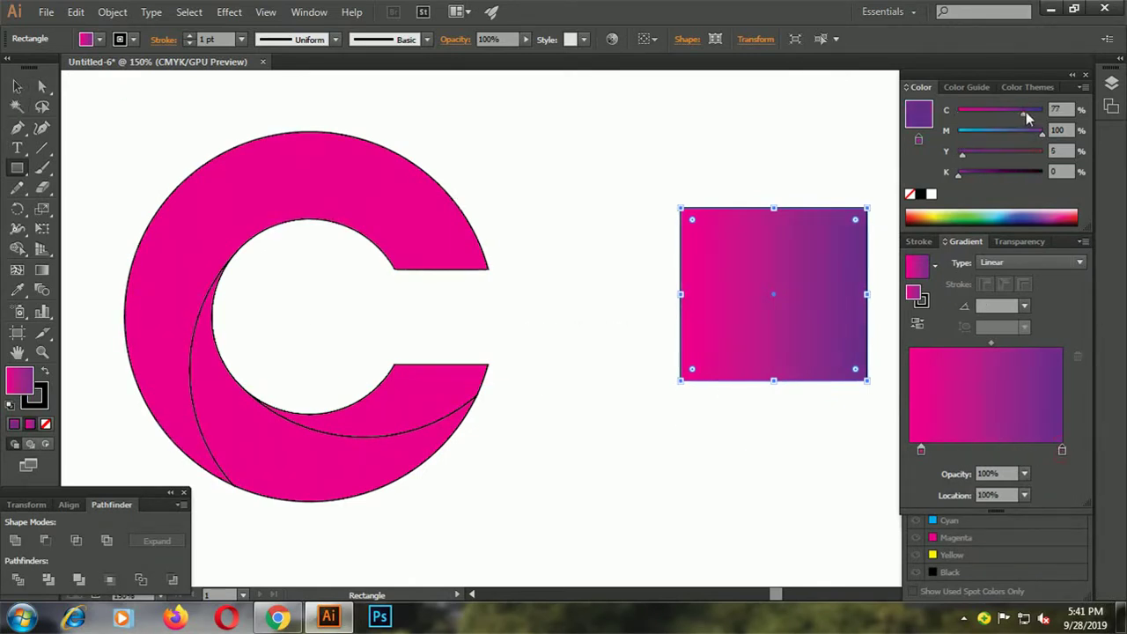
{"action": "left_click", "coordinate": [16, 86]}
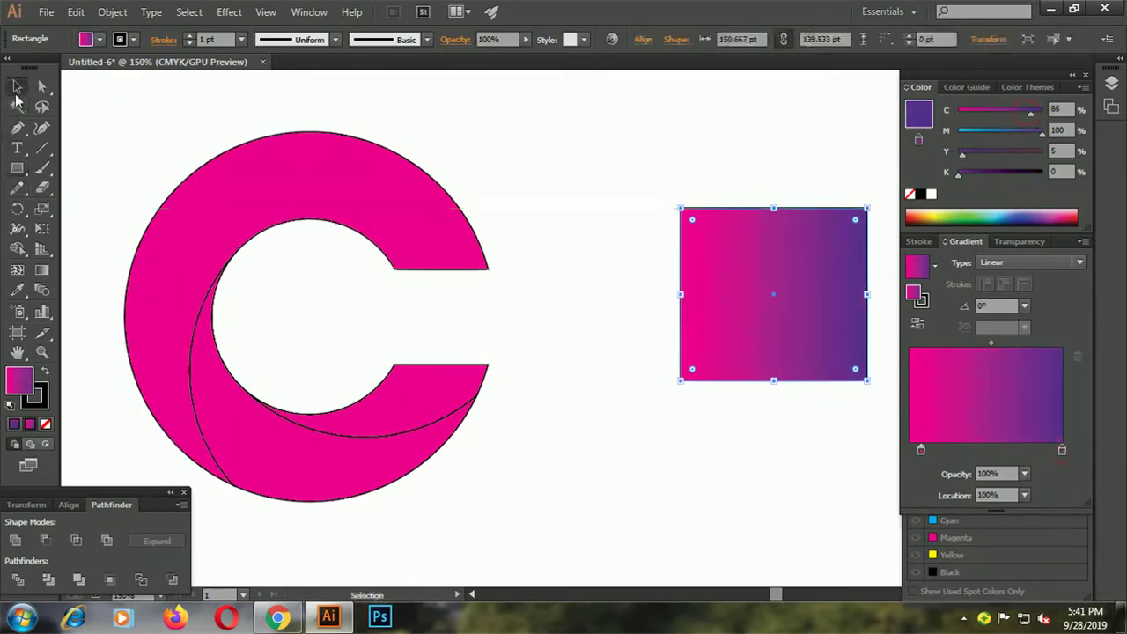
{"action": "left_click", "coordinate": [537, 287]}
Eyedrop the rectangle's gradient onto the outer C and reverse its direction.
{"action": "left_click", "coordinate": [443, 276]}
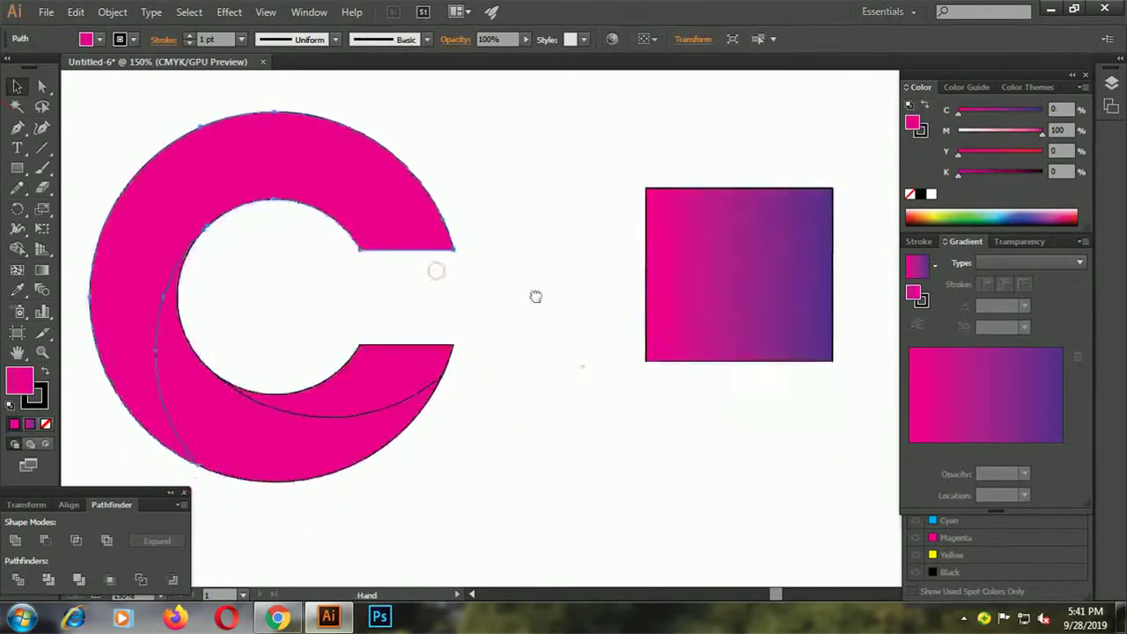
{"action": "left_click", "coordinate": [17, 289]}
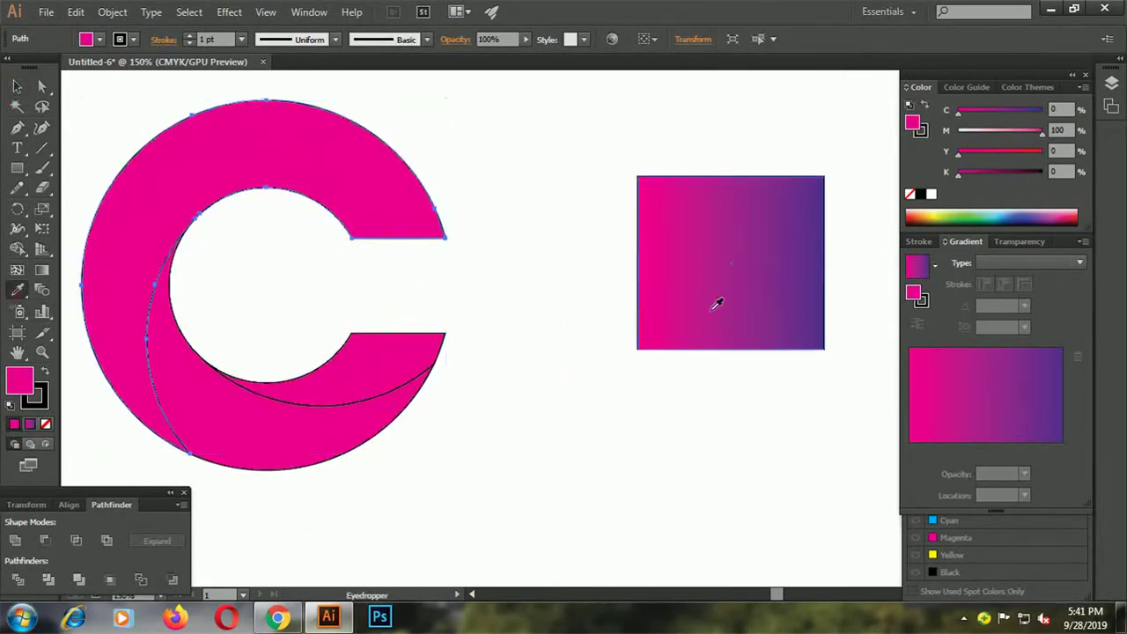
{"action": "left_click", "coordinate": [745, 235]}
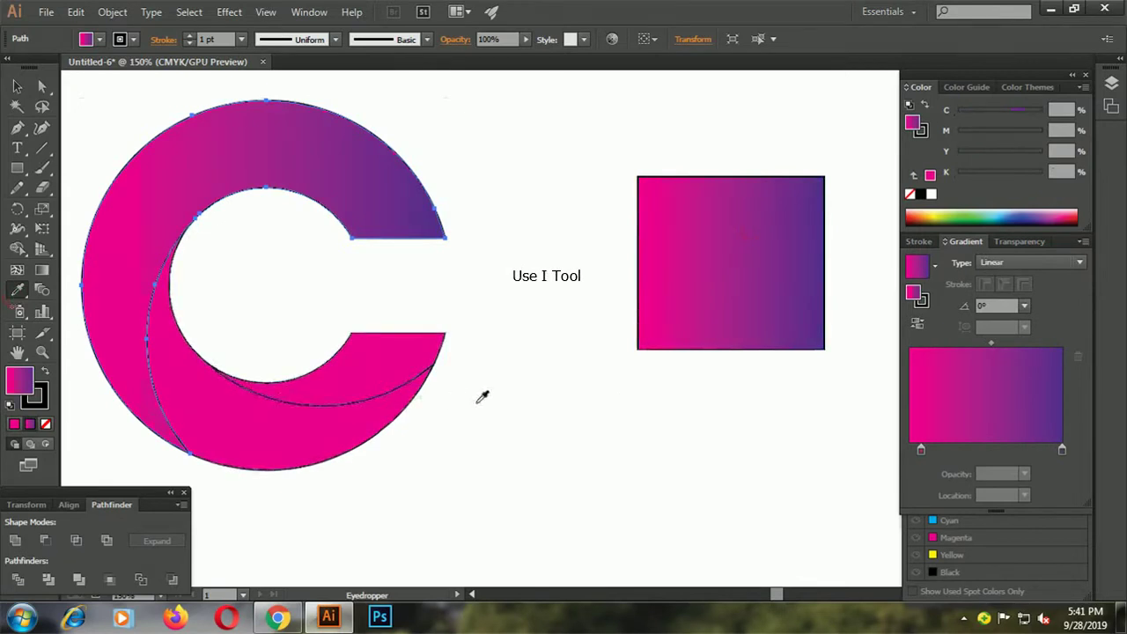
{"action": "left_click", "coordinate": [918, 324]}
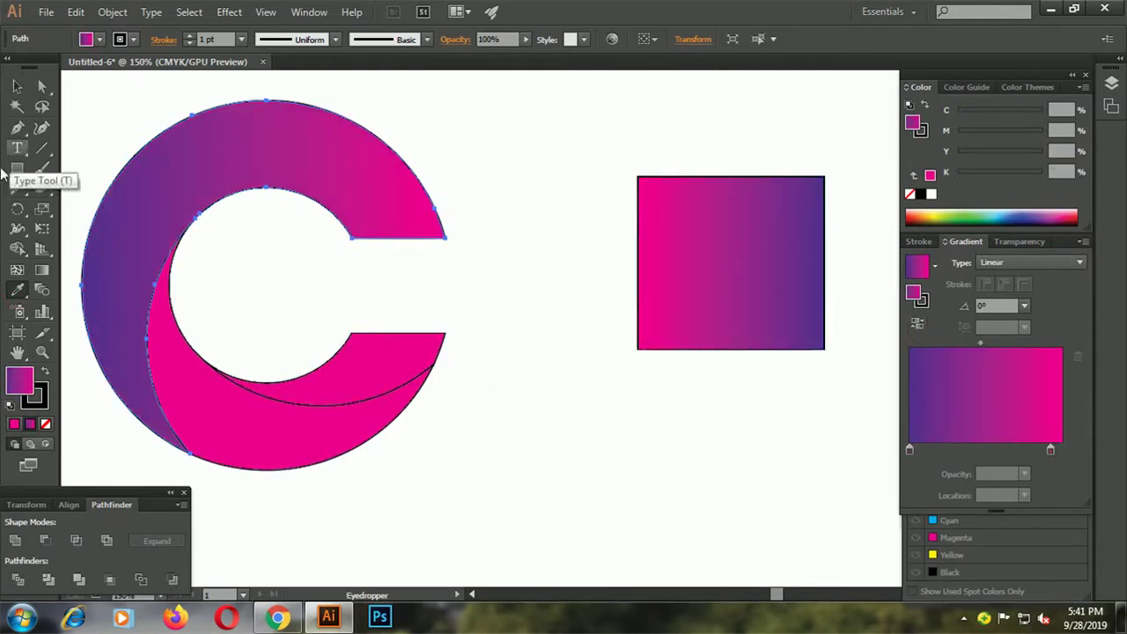
{"action": "left_click", "coordinate": [17, 85]}
{"action": "left_click", "coordinate": [529, 320]}
{"action": "left_click_drag", "start_coordinate": [502, 369], "coordinate": [585, 350]}
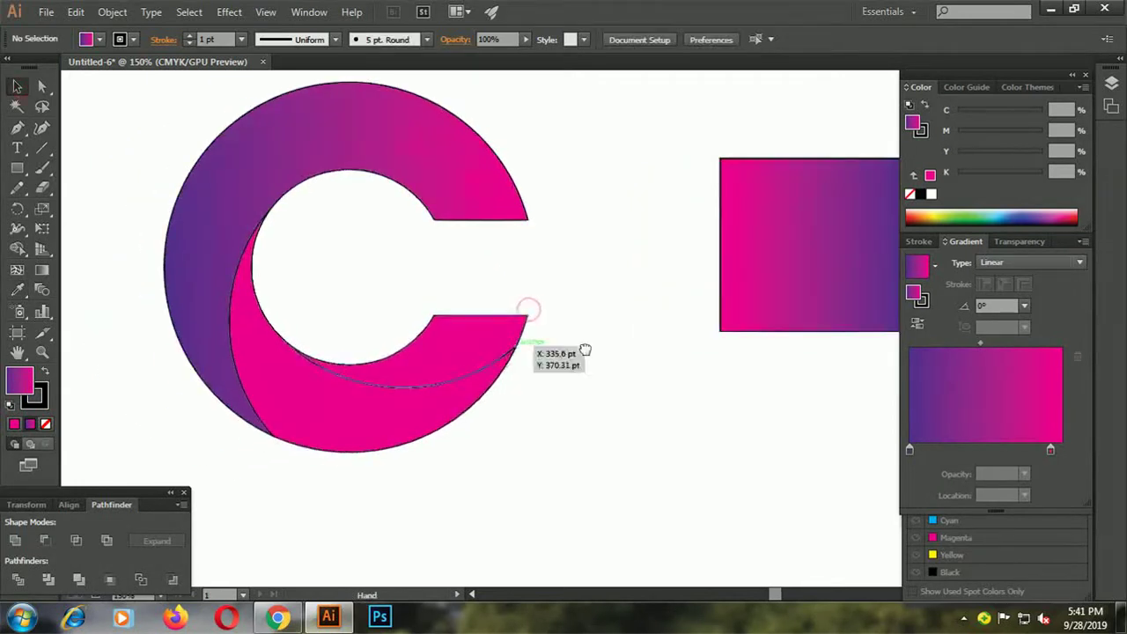
Eyedrop the gradient onto the inner crescent and pink lower piece, then select the whole C.
{"action": "left_click", "coordinate": [368, 416]}
{"action": "left_click", "coordinate": [17, 291]}
{"action": "left_click", "coordinate": [323, 129]}
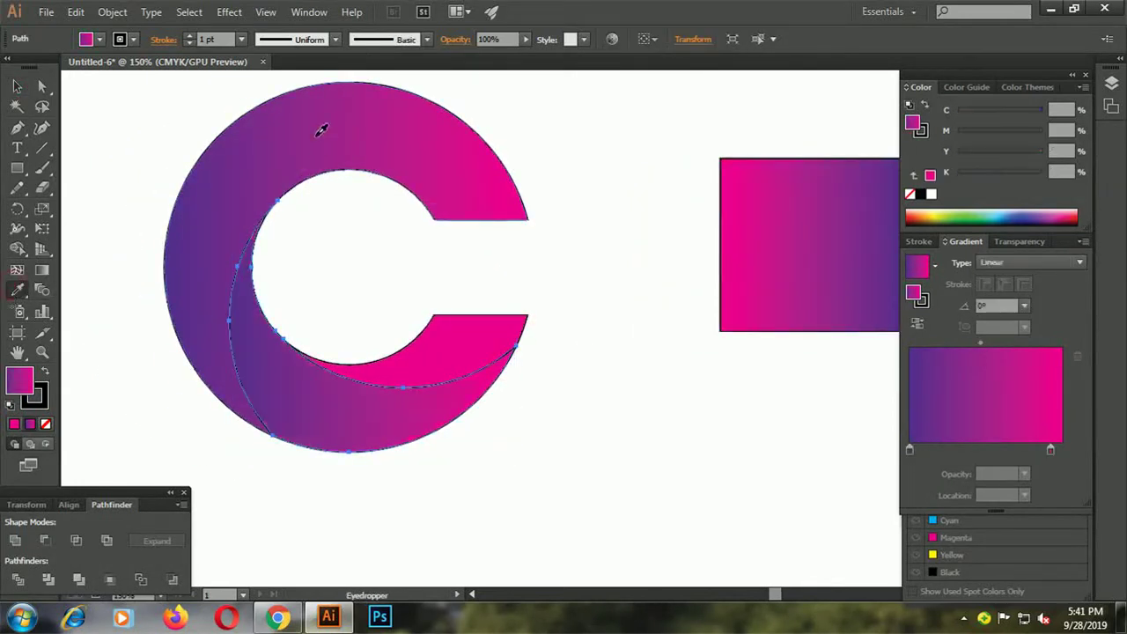
{"action": "left_click", "coordinate": [21, 88]}
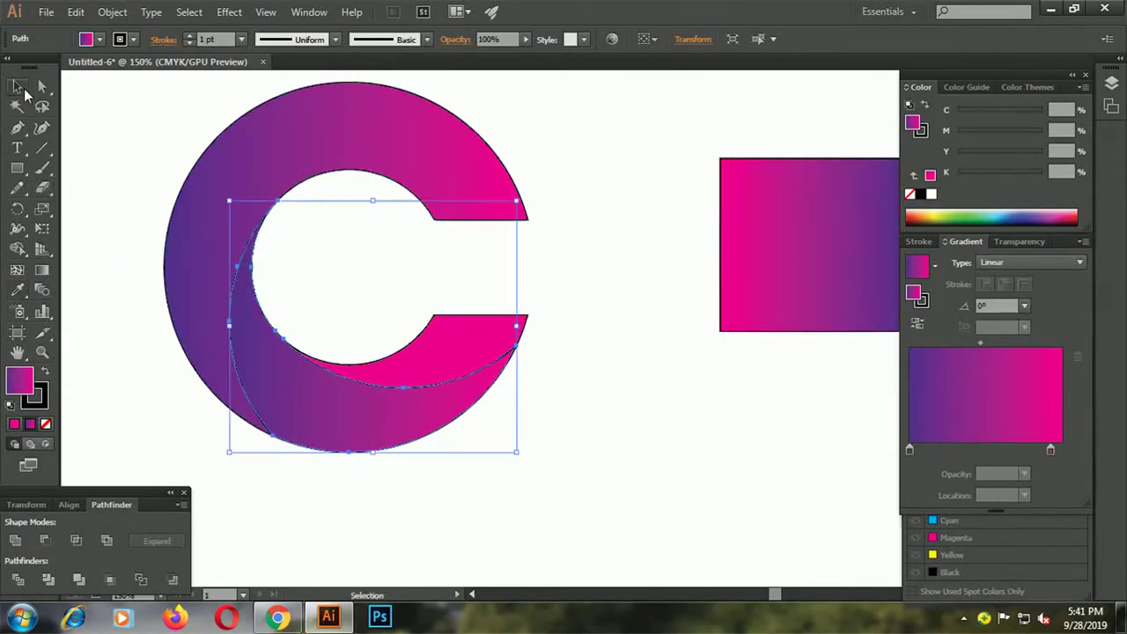
{"action": "left_click", "coordinate": [595, 441]}
{"action": "left_click", "coordinate": [478, 347]}
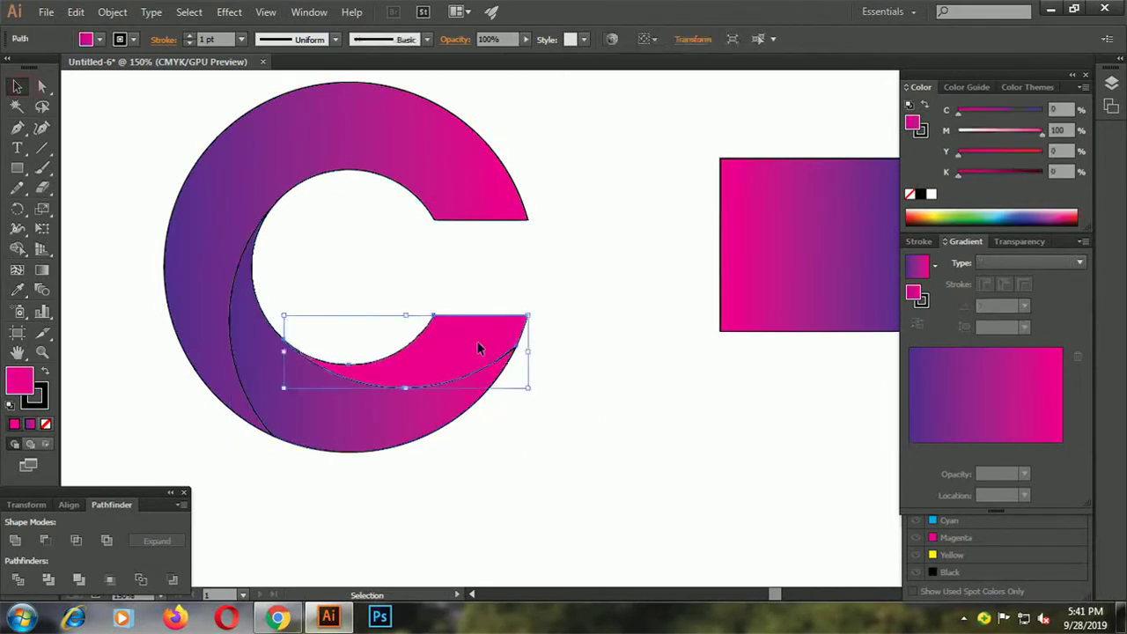
{"action": "left_click", "coordinate": [17, 290]}
{"action": "left_click", "coordinate": [441, 134]}
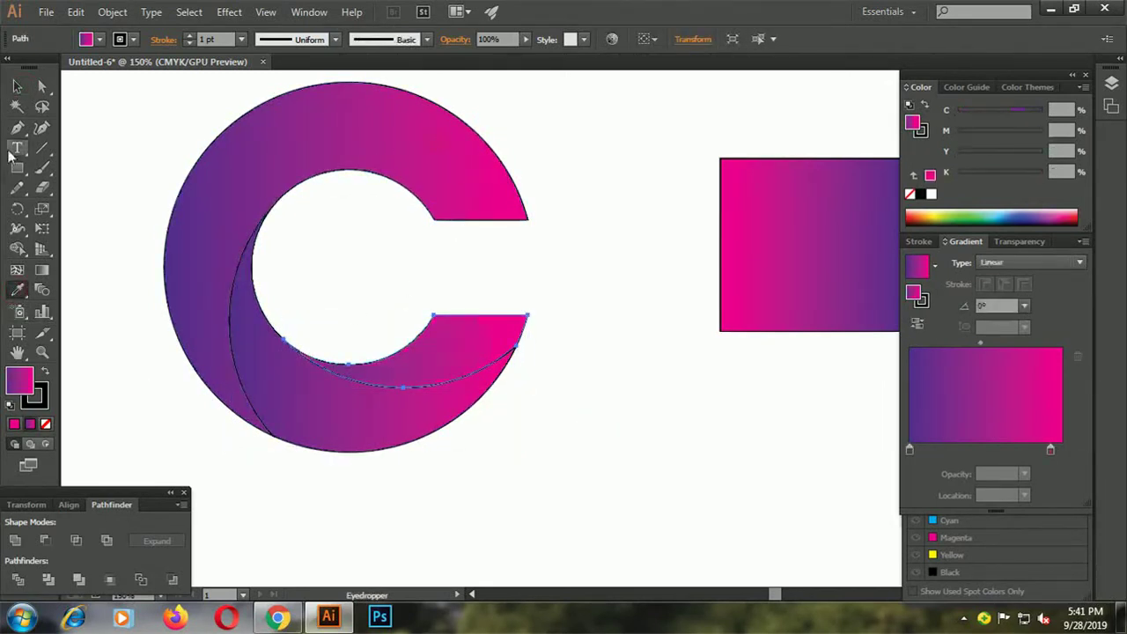
{"action": "left_click", "coordinate": [14, 99]}
{"action": "left_click", "coordinate": [588, 429]}
{"action": "left_click_drag", "start_coordinate": [667, 187], "coordinate": [214, 499]}
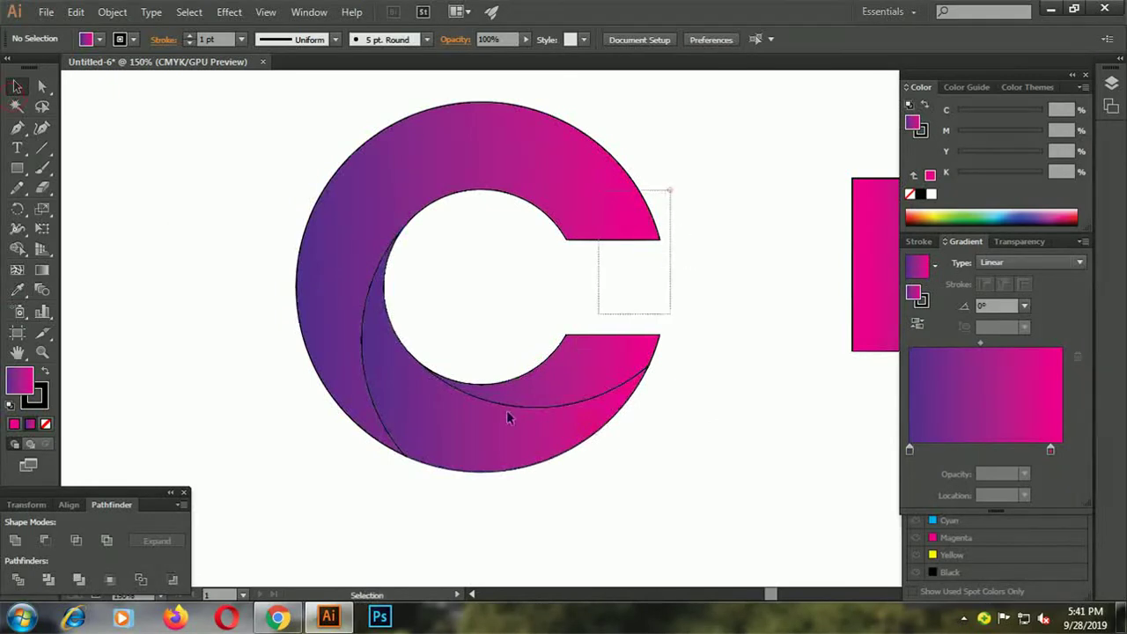
Set the C's stroke to None to remove its black outline.
{"action": "left_click", "coordinate": [41, 406]}
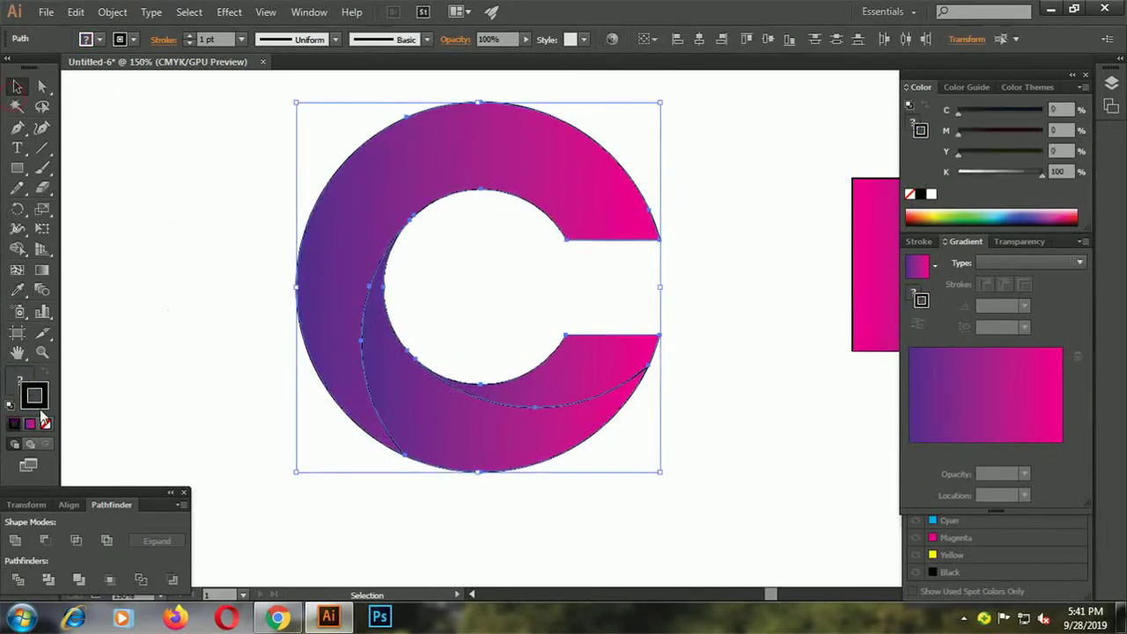
{"action": "left_click", "coordinate": [46, 425]}
{"action": "left_click", "coordinate": [205, 464]}
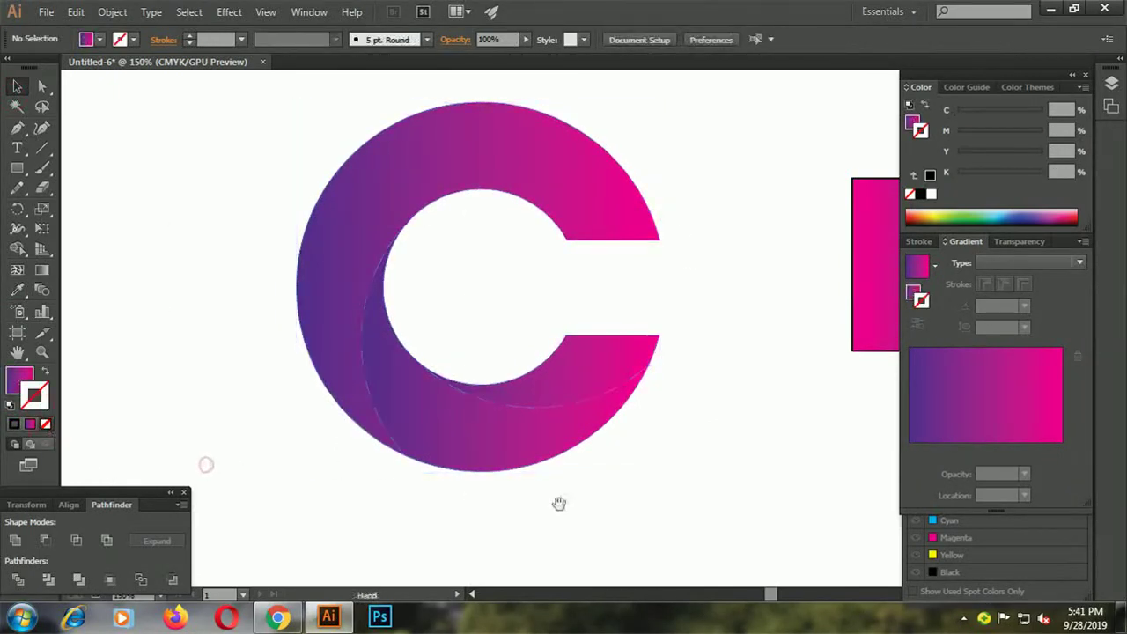
{"action": "mouse_move", "coordinate": [639, 515]}
{"action": "left_mouse_down"}
{"action": "mouse_move", "coordinate": [699, 480]}
{"action": "mouse_move", "coordinate": [682, 481]}
{"action": "left_mouse_up"}
{"action": "left_click_drag", "start_coordinate": [750, 294], "coordinate": [696, 378]}
Reverse the gradient on the lower crescent piece only.
{"action": "left_click", "coordinate": [434, 481]}
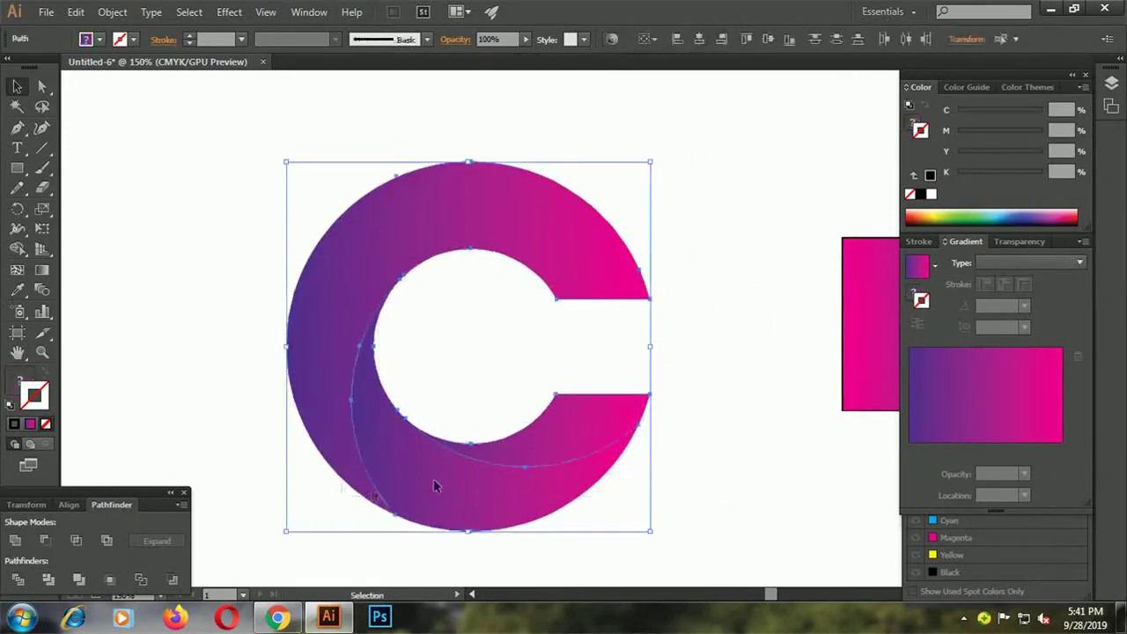
{"action": "left_click", "coordinate": [674, 496]}
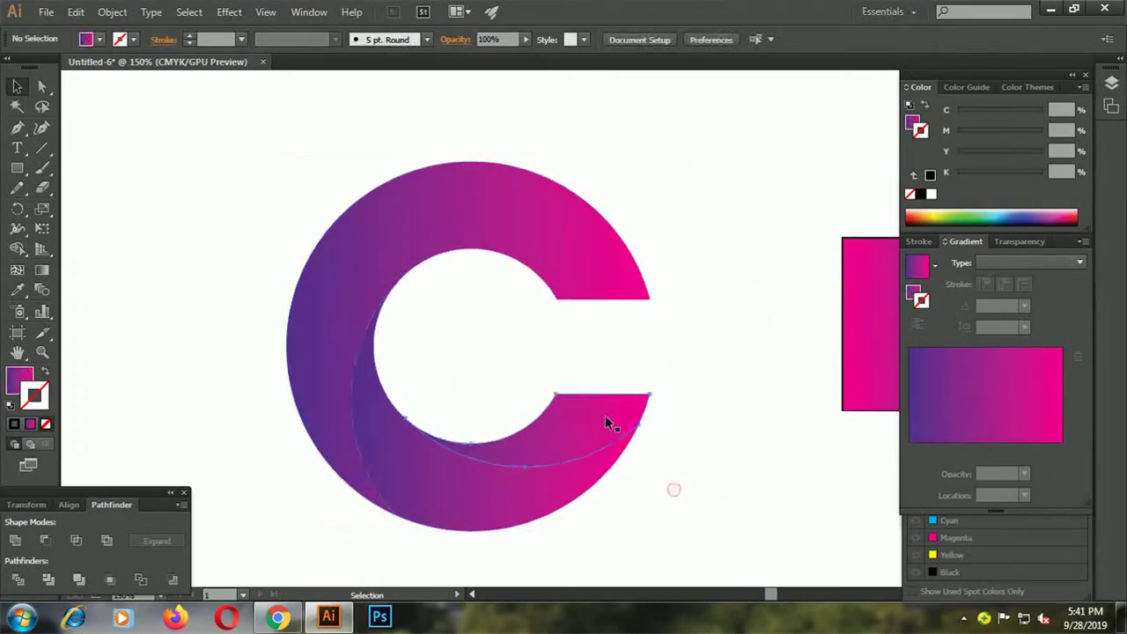
{"action": "left_click", "coordinate": [605, 415]}
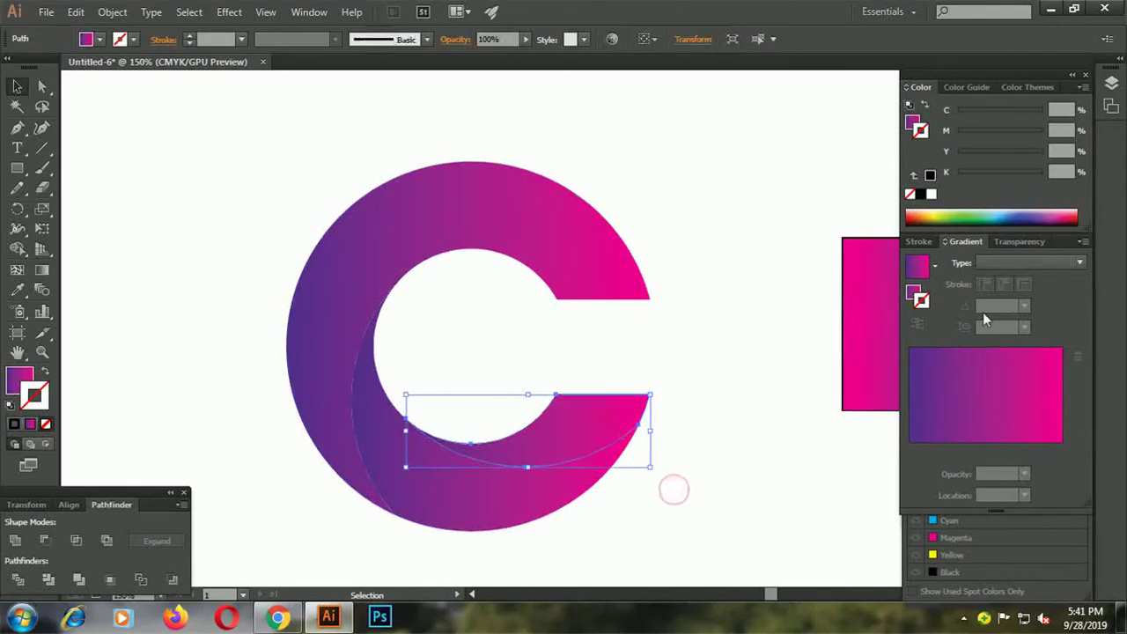
{"action": "left_click", "coordinate": [912, 294]}
{"action": "left_click", "coordinate": [918, 326]}
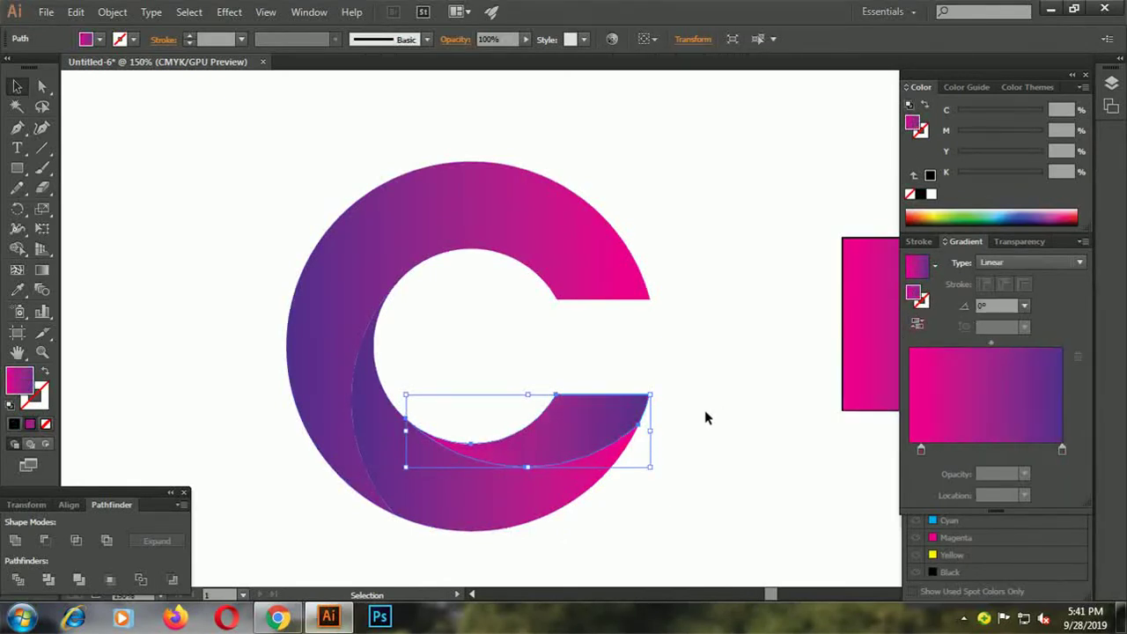
{"action": "left_click", "coordinate": [700, 410]}
{"action": "left_click_drag", "start_coordinate": [673, 420], "coordinate": [718, 336]}
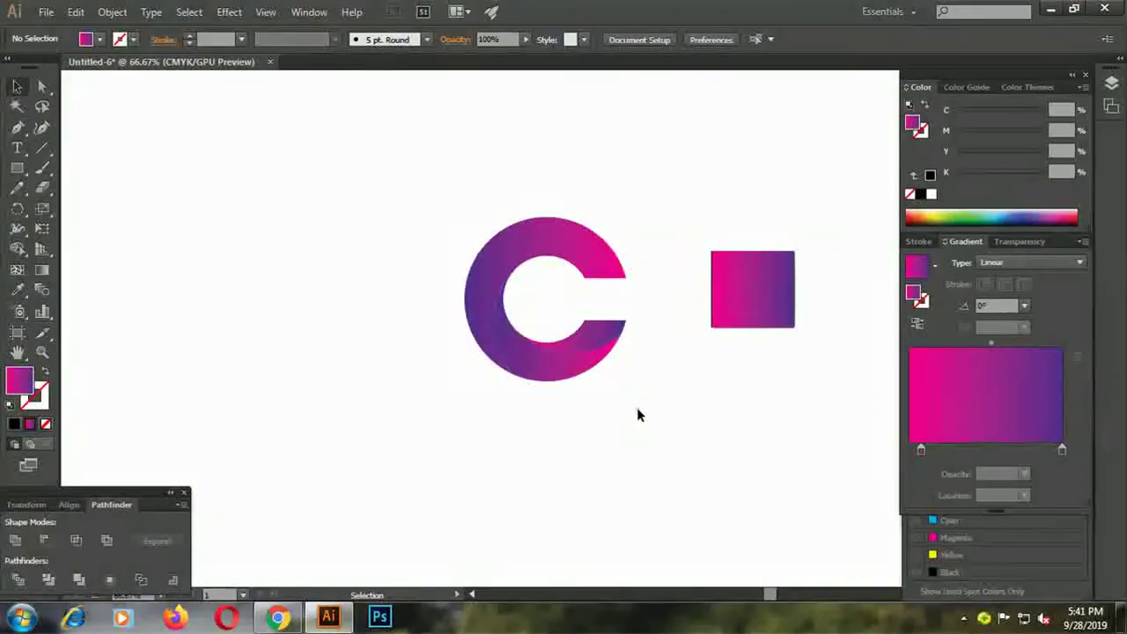
{"action": "left_click", "coordinate": [532, 319]}
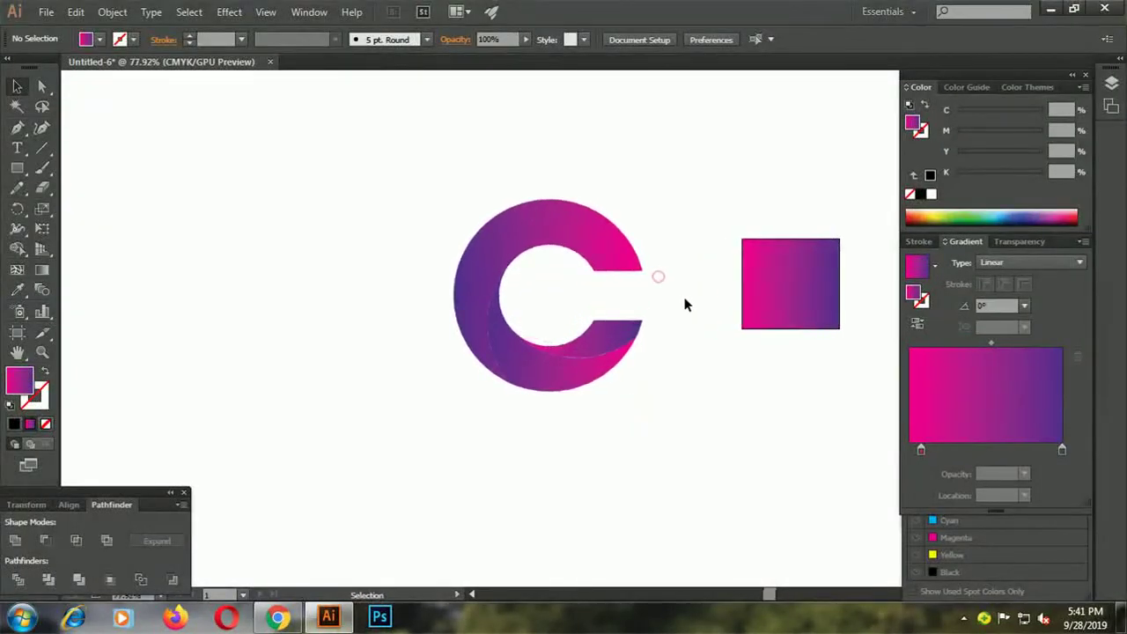
{"action": "left_click_drag", "start_coordinate": [686, 305], "coordinate": [604, 282]}
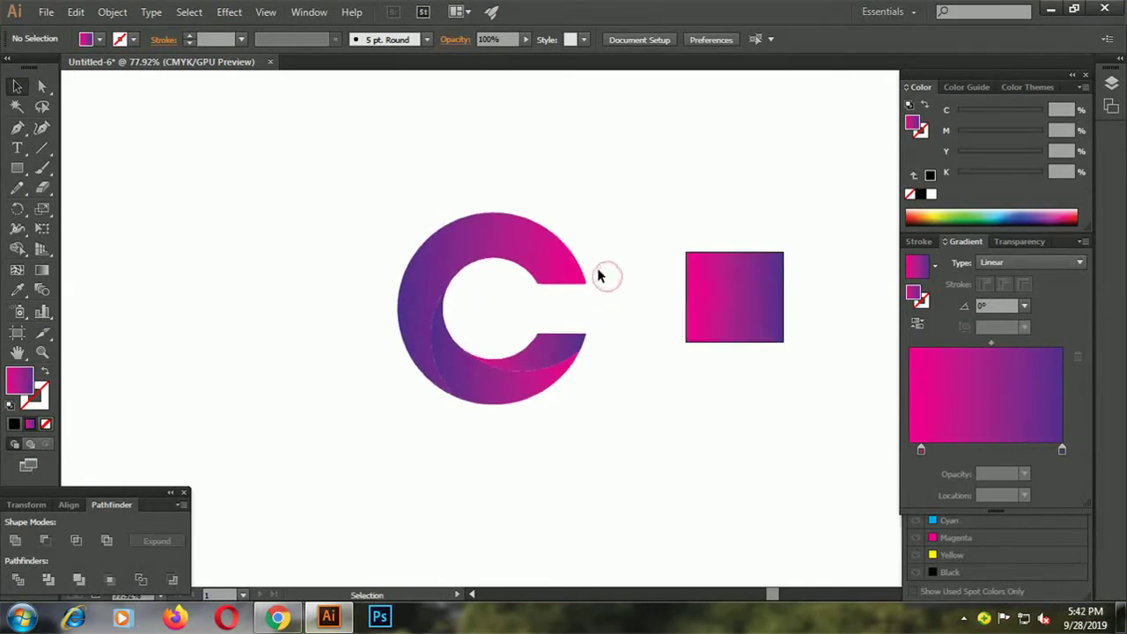
{"action": "left_click", "coordinate": [566, 265]}
{"action": "left_click", "coordinate": [654, 264]}
Reverse the outer C's gradient to run magenta left to purple at the opening, then marquee-select the C.
{"action": "left_click_drag", "start_coordinate": [604, 272], "coordinate": [543, 276]}
{"action": "left_click", "coordinate": [519, 280]}
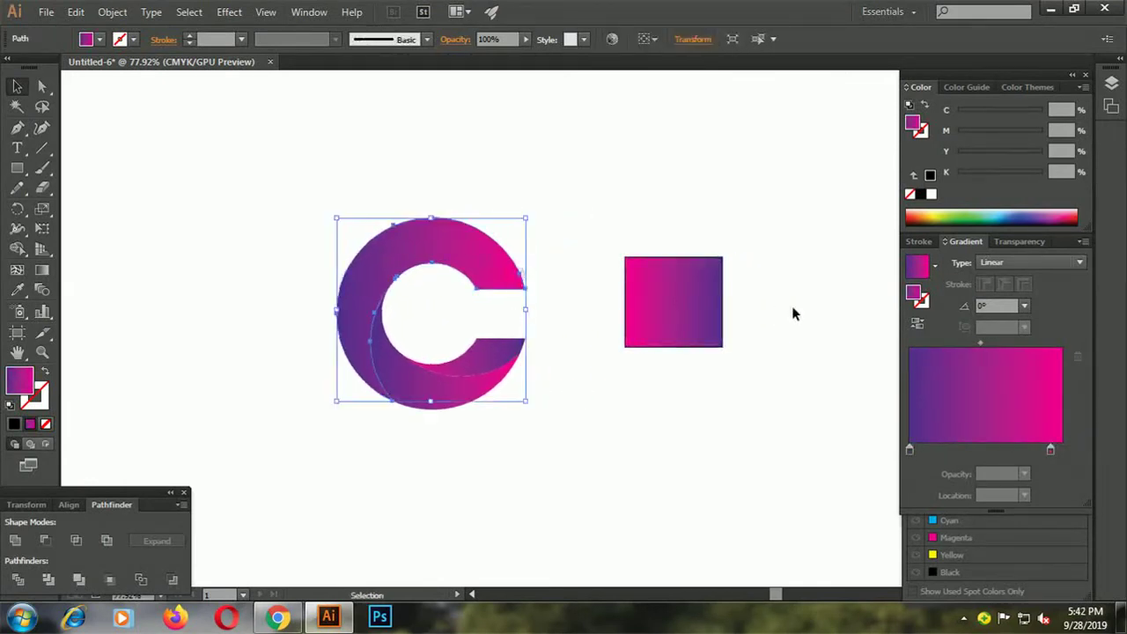
{"action": "left_click", "coordinate": [919, 325]}
{"action": "left_click", "coordinate": [559, 275]}
{"action": "key", "text": "ctrl+plus"}
{"action": "mouse_move", "coordinate": [552, 223]}
{"action": "left_mouse_down"}
{"action": "mouse_move", "coordinate": [357, 427]}
{"action": "mouse_move", "coordinate": [305, 446]}
{"action": "left_mouse_up"}
{"action": "left_click_drag", "start_coordinate": [479, 499], "coordinate": [503, 329]}
{"action": "left_click", "coordinate": [16, 169]}
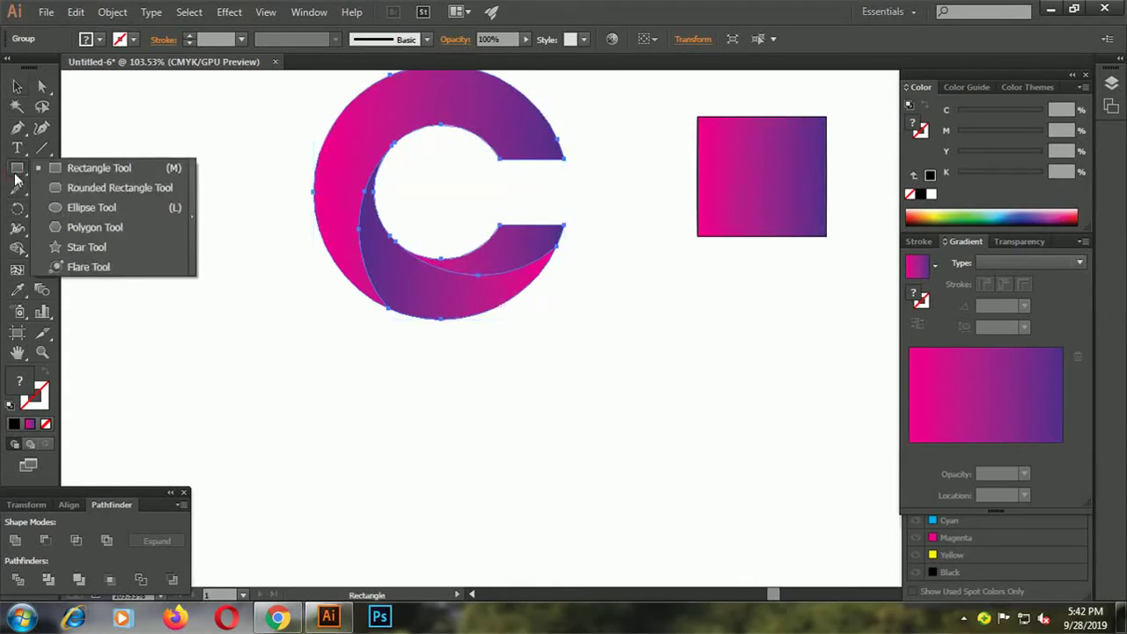
Draw a gradient-filled circle below the square with the Ellipse tool.
{"action": "left_click", "coordinate": [80, 207]}
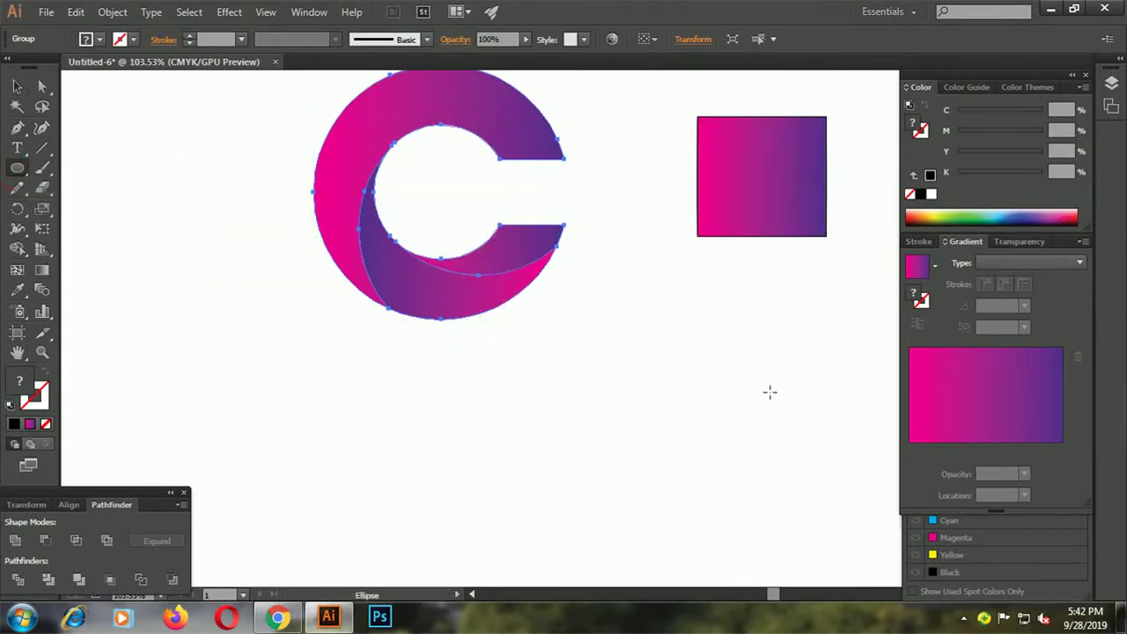
{"action": "left_click_drag", "start_coordinate": [770, 392], "coordinate": [692, 469]}
{"action": "key", "text": "v"}
{"action": "left_click", "coordinate": [19, 170]}
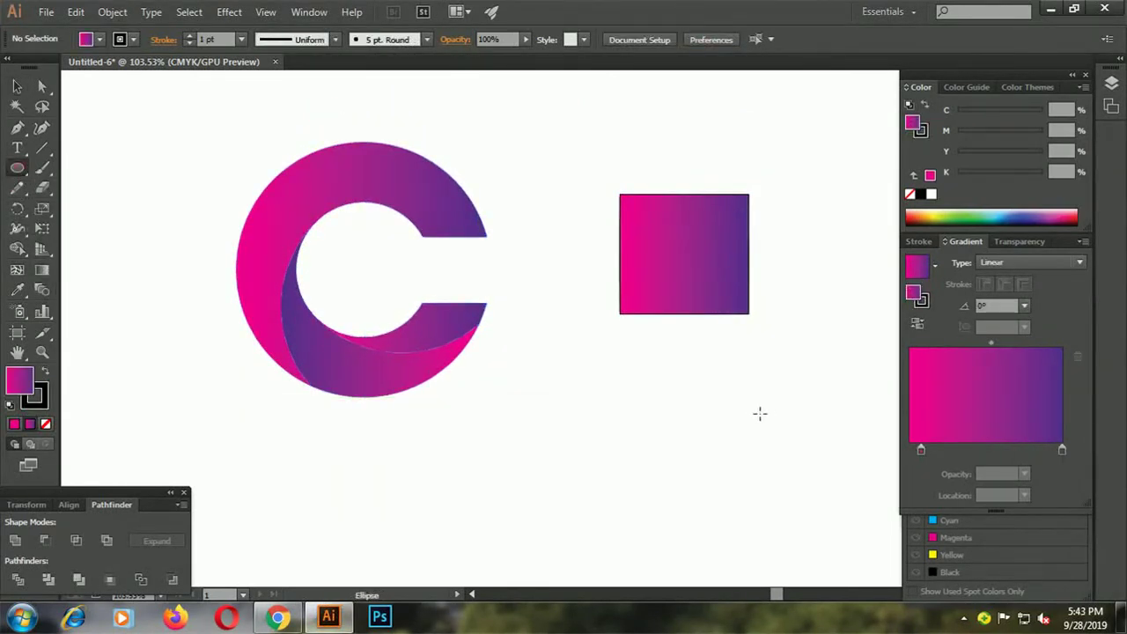
{"action": "left_click_drag", "start_coordinate": [657, 434], "coordinate": [750, 493]}
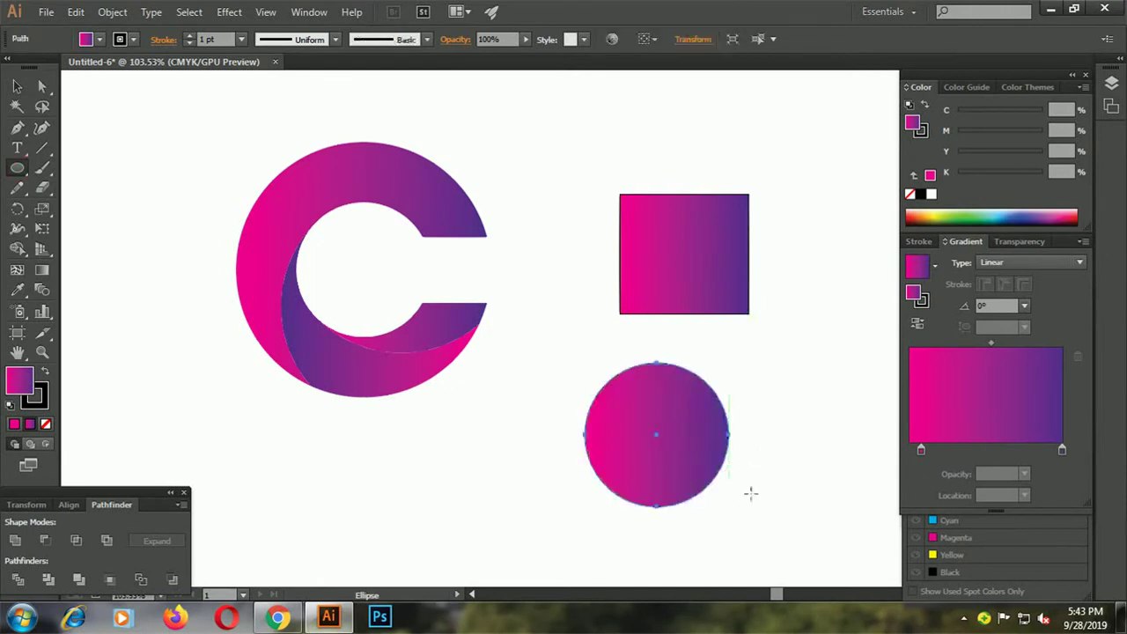
Set the circle's gradient stops to white and black and make it radial.
{"action": "left_click", "coordinate": [1063, 452]}
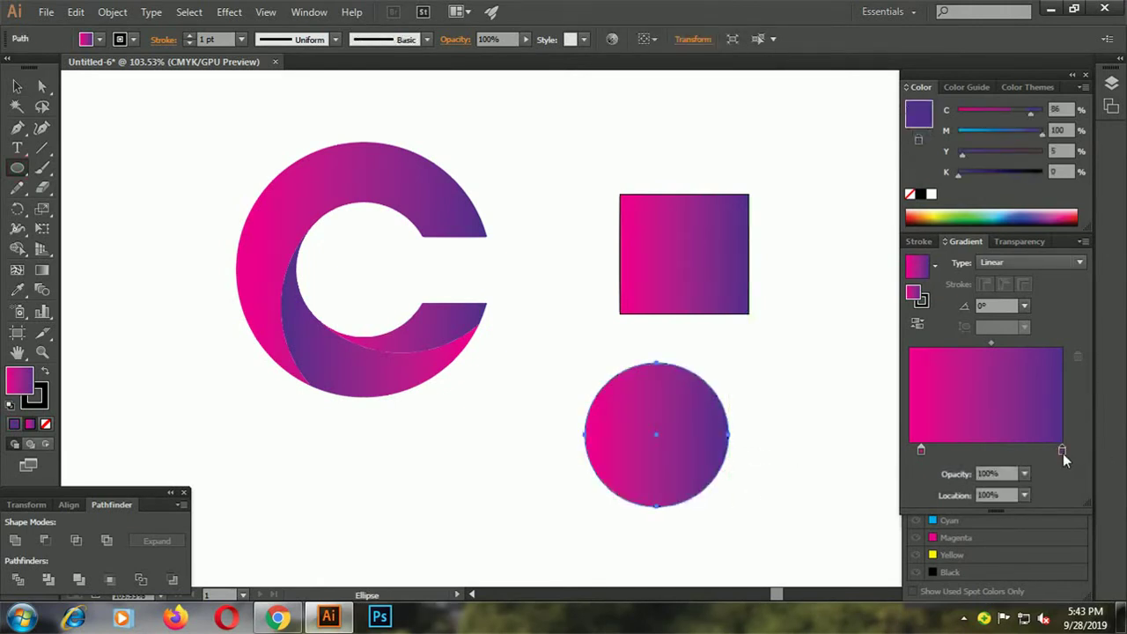
{"action": "left_click_drag", "start_coordinate": [958, 172], "coordinate": [1042, 171]}
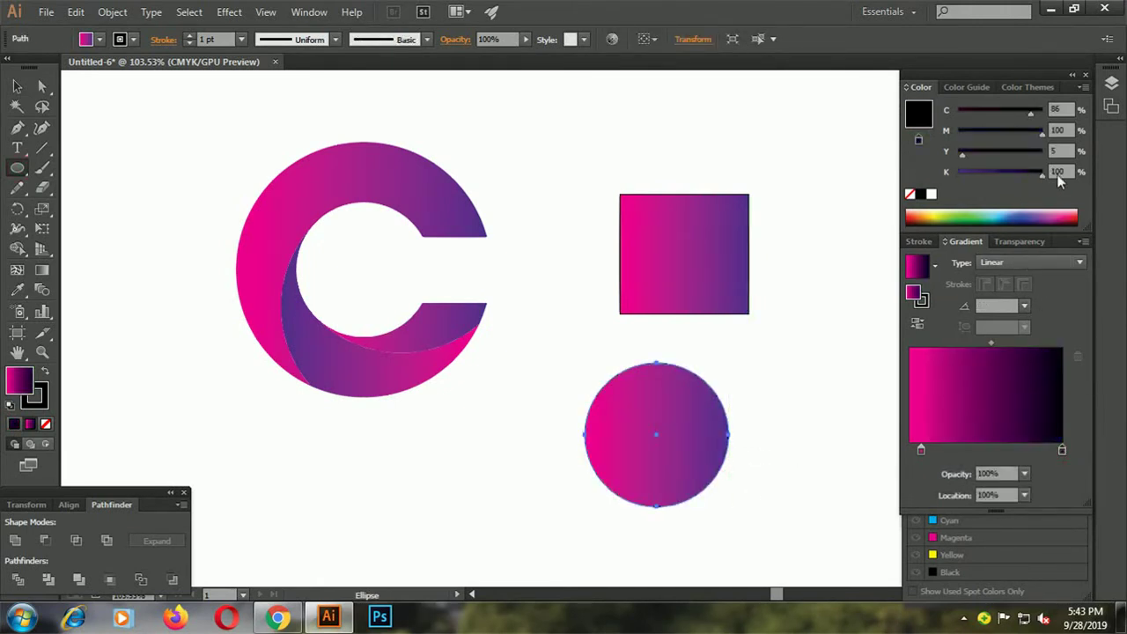
{"action": "mouse_move", "coordinate": [1033, 132]}
{"action": "left_mouse_down"}
{"action": "mouse_move", "coordinate": [958, 130]}
{"action": "mouse_move", "coordinate": [955, 111]}
{"action": "left_mouse_up"}
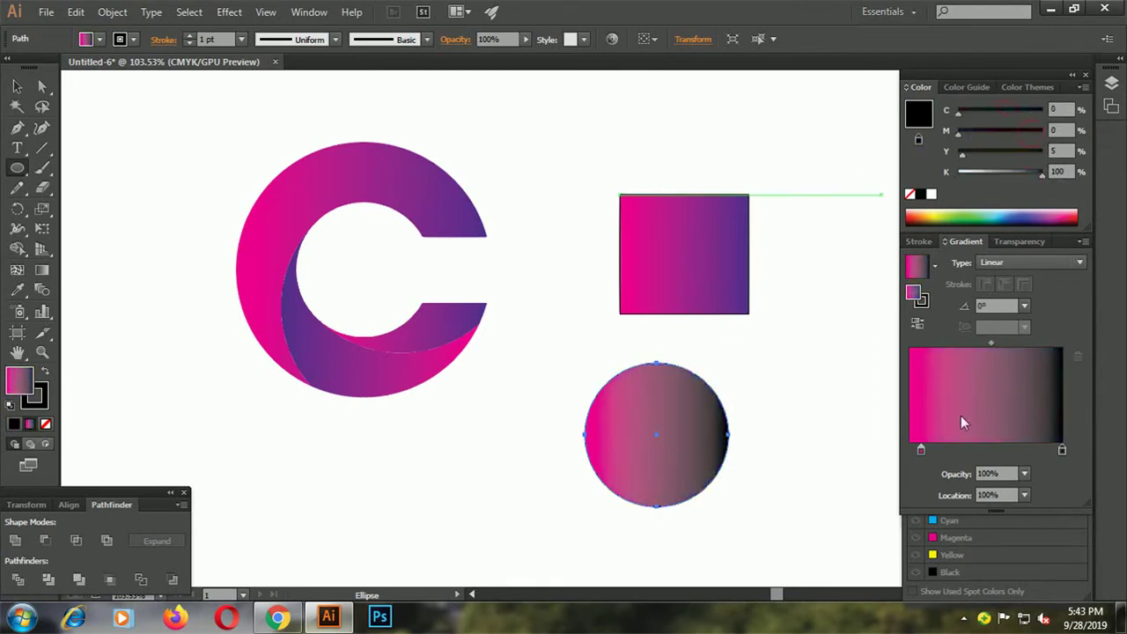
{"action": "left_click_drag", "start_coordinate": [921, 450], "coordinate": [910, 450]}
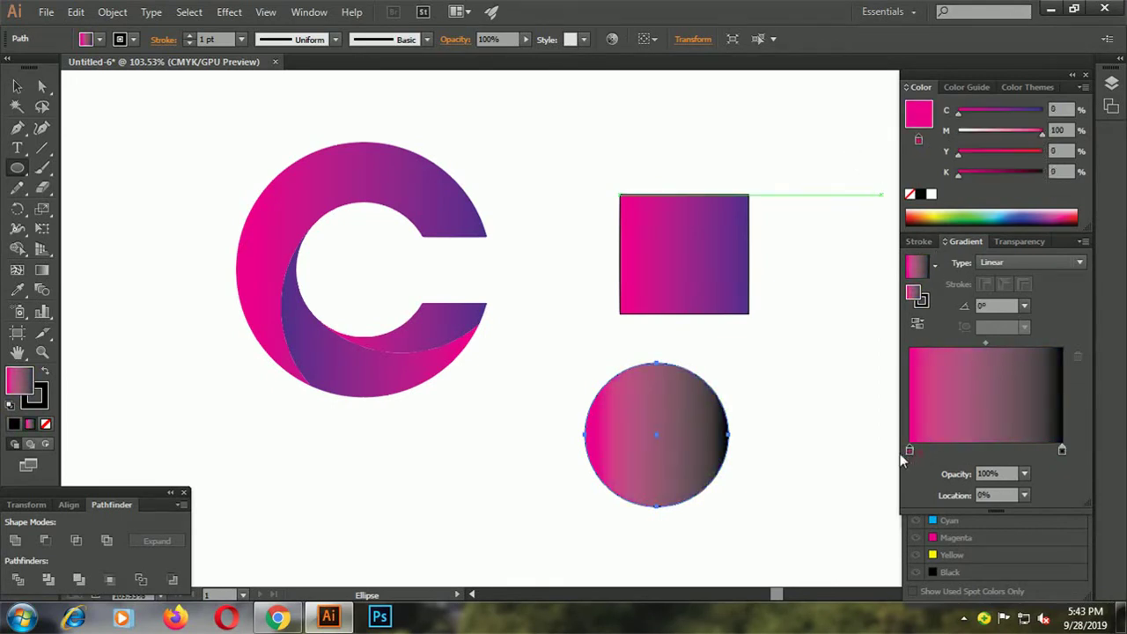
{"action": "left_click", "coordinate": [931, 195]}
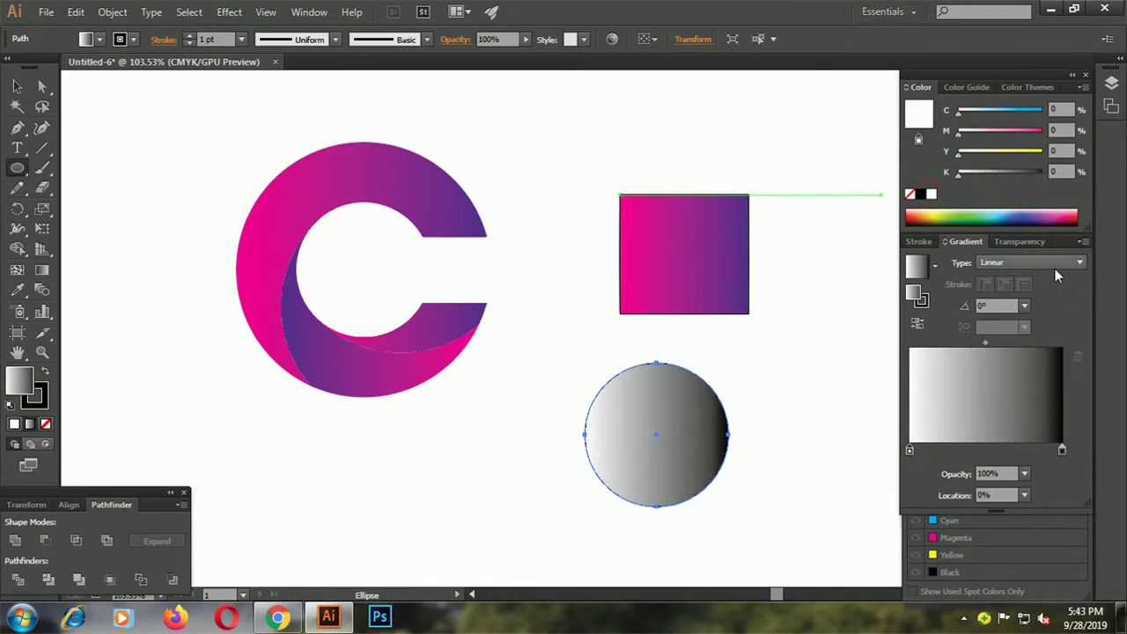
{"action": "left_click", "coordinate": [1055, 269]}
Make the circle's gradient radial and reversed so the centre is dark.
{"action": "left_click", "coordinate": [1031, 297]}
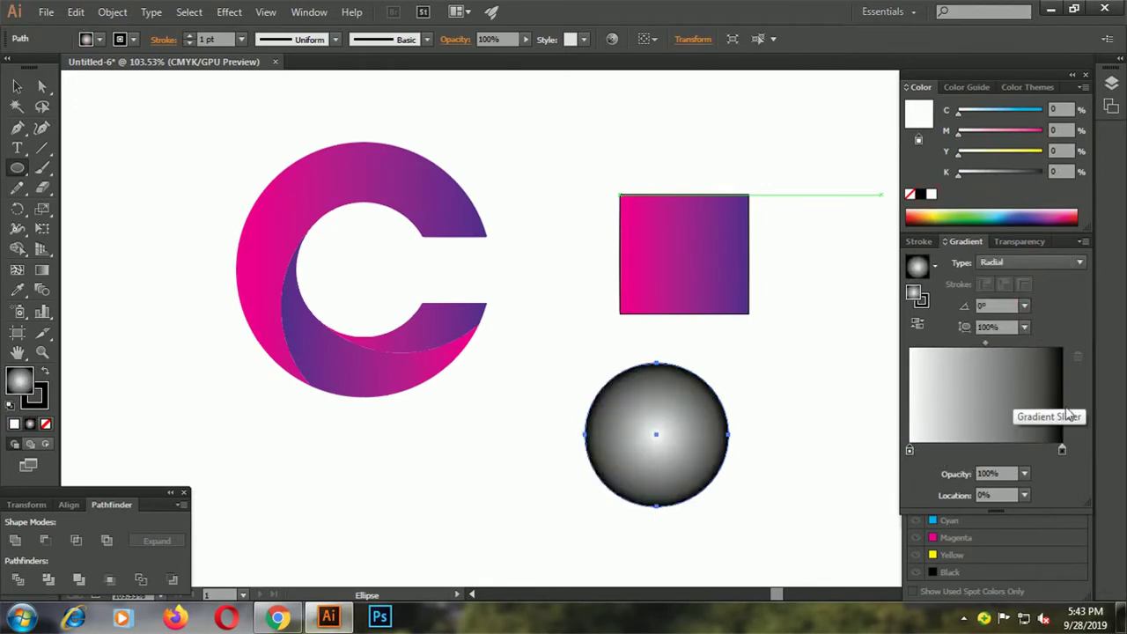
{"action": "left_click", "coordinate": [1062, 450]}
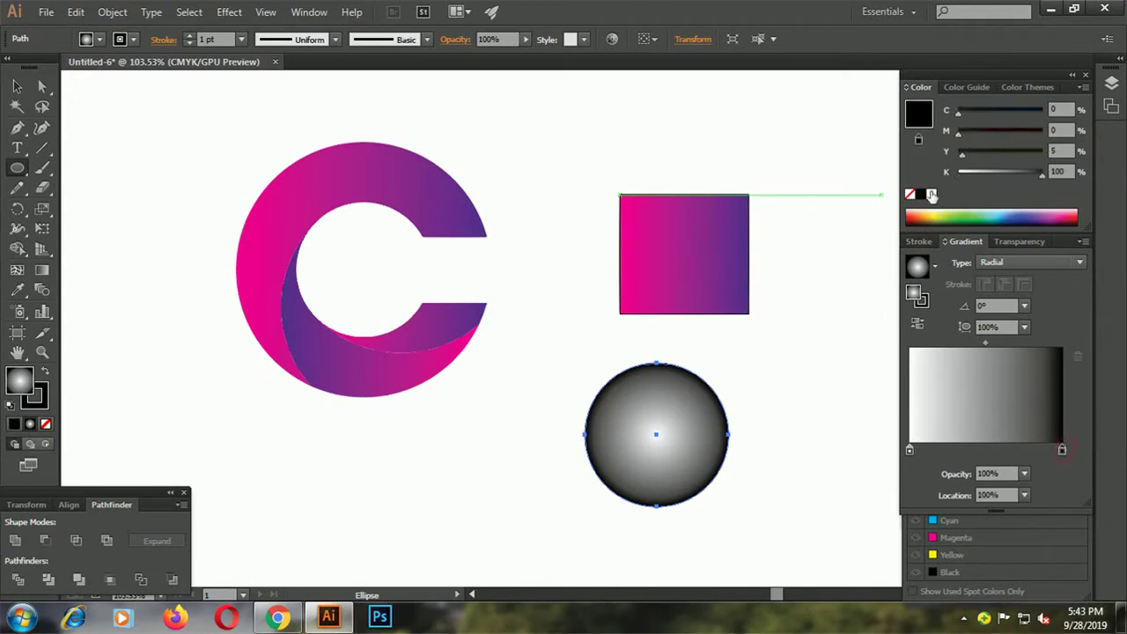
{"action": "left_click", "coordinate": [917, 325]}
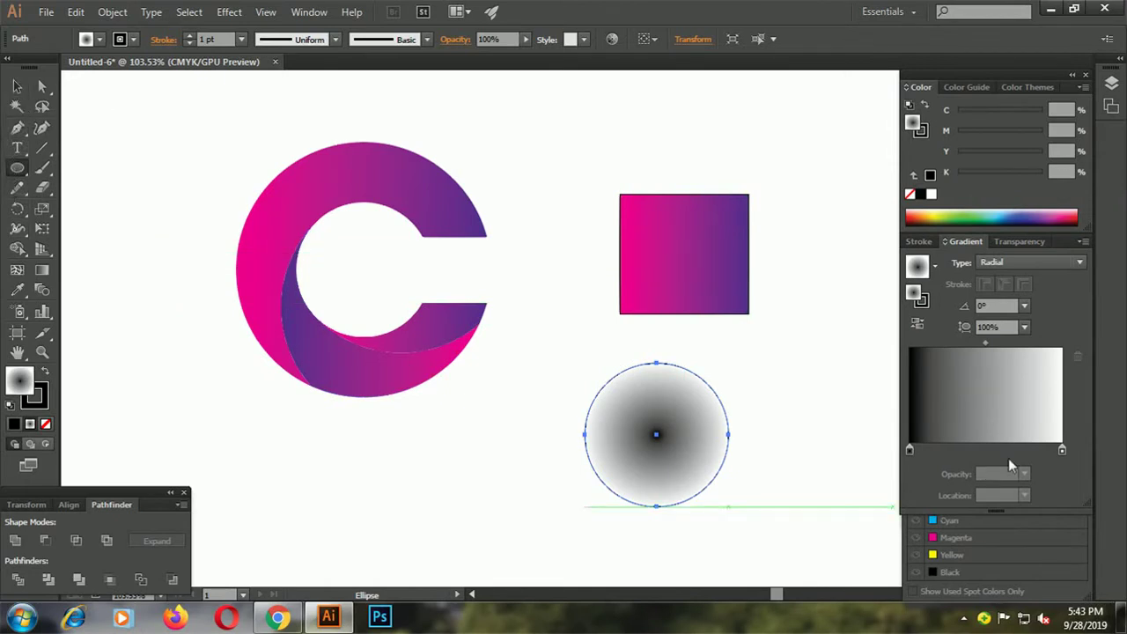
Set the outer gradient stop's opacity to 50% for a soft grey fade.
{"action": "left_click", "coordinate": [1062, 451]}
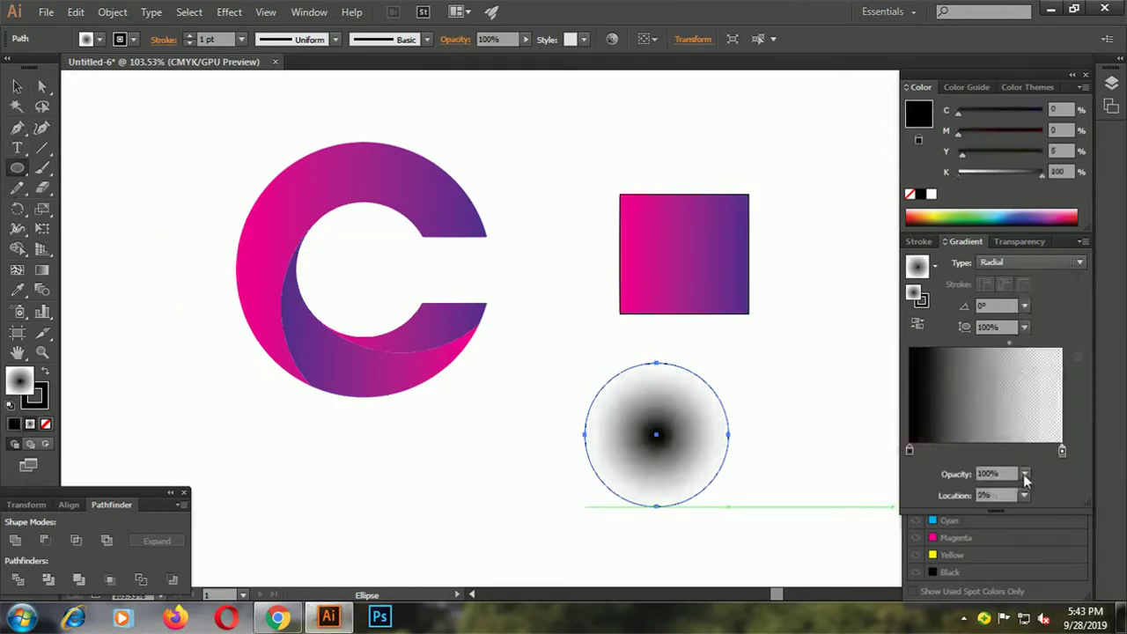
{"action": "left_click", "coordinate": [1025, 473]}
{"action": "left_click", "coordinate": [1050, 330]}
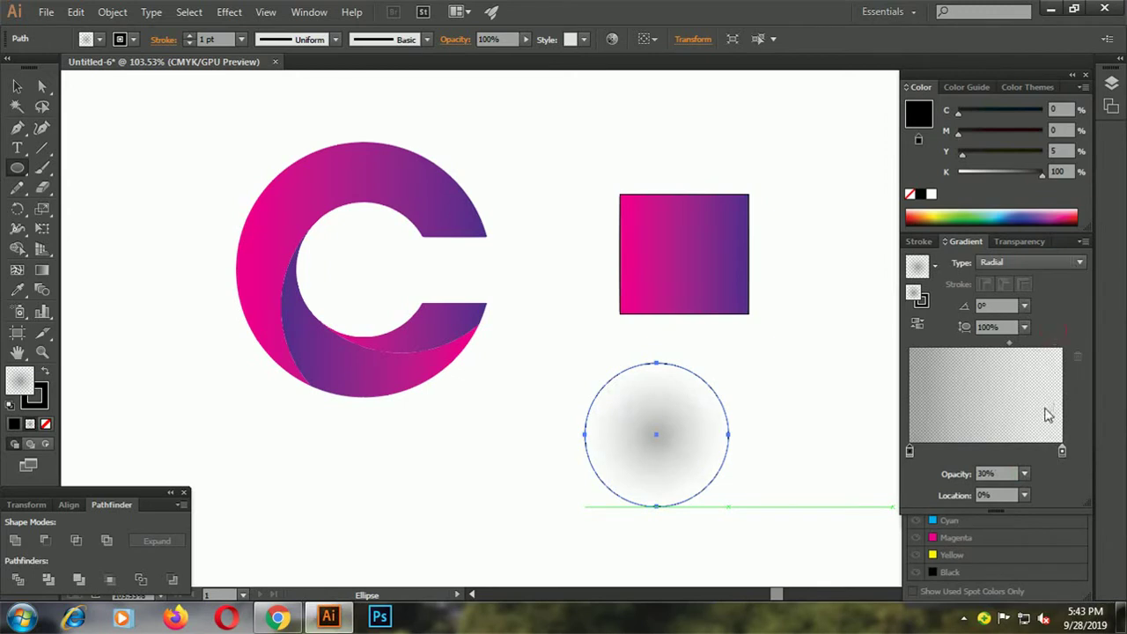
{"action": "left_click", "coordinate": [1024, 474]}
{"action": "left_click", "coordinate": [1050, 378]}
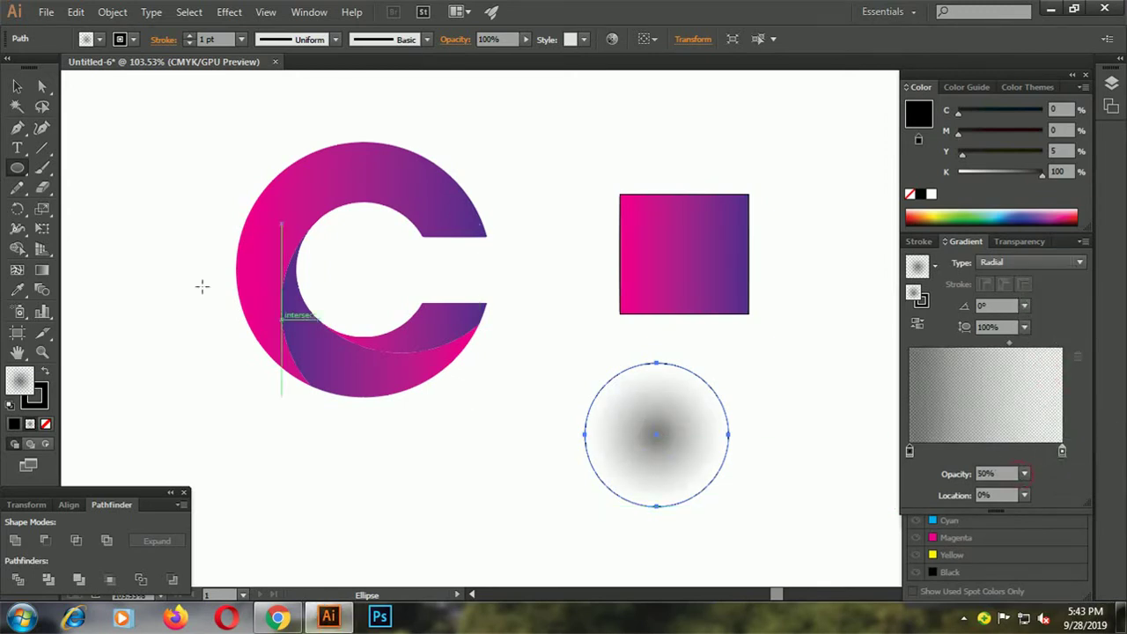
{"action": "left_click", "coordinate": [16, 86]}
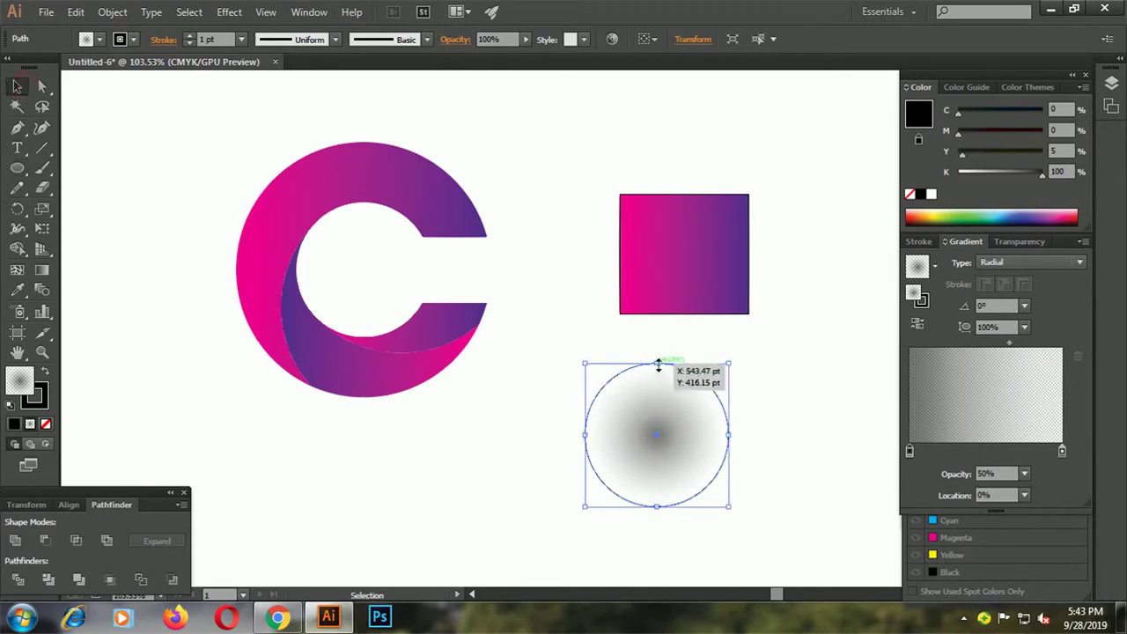
Squash the circle into an ellipse with gradient aspect ratio 60% and midpoint 51.59%.
{"action": "left_click_drag", "start_coordinate": [656, 363], "coordinate": [656, 434]}
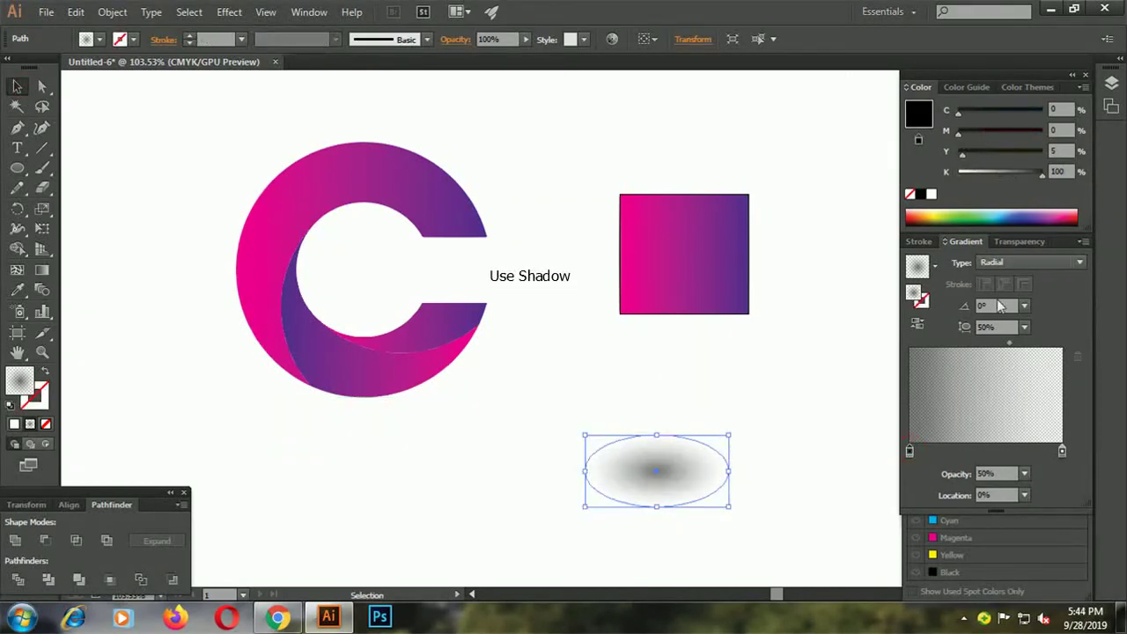
{"action": "left_click", "coordinate": [1025, 327]}
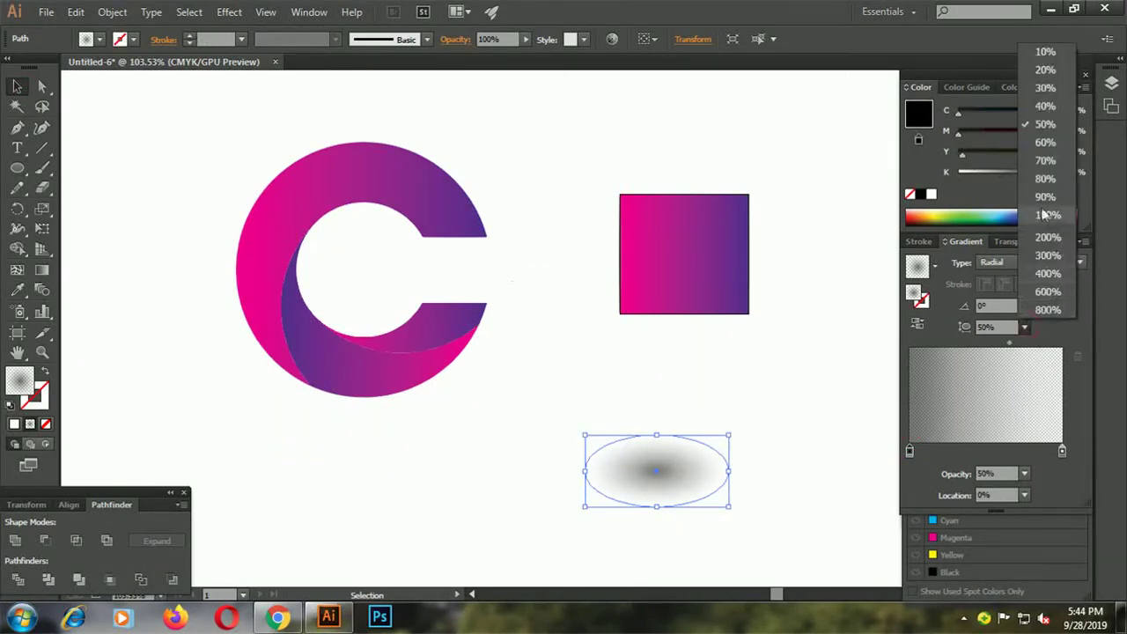
{"action": "left_click", "coordinate": [1057, 142]}
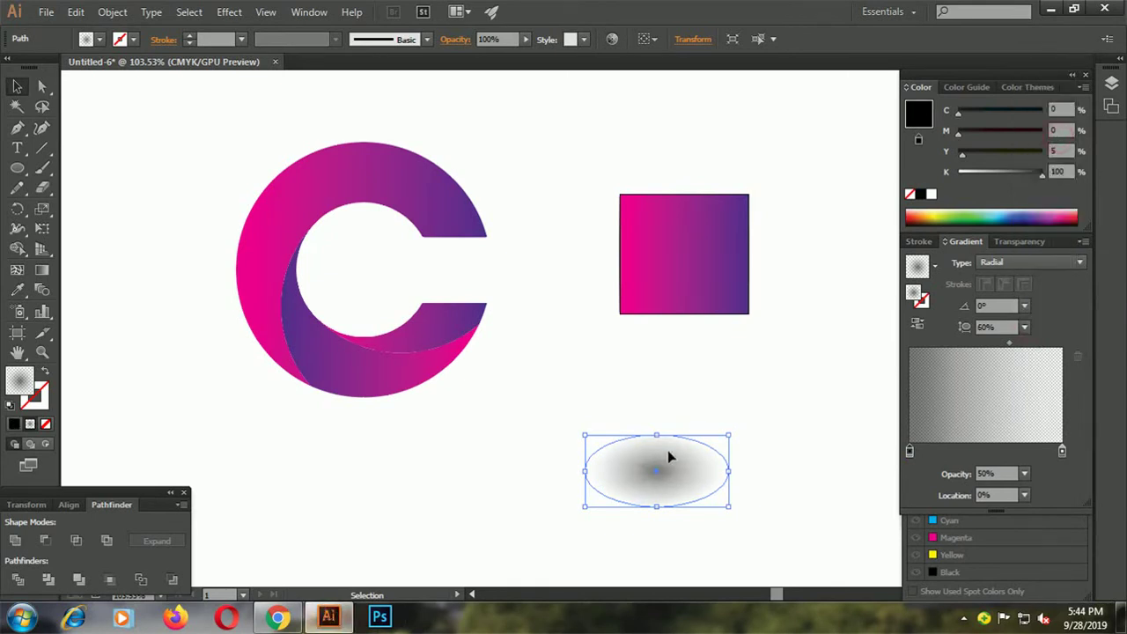
{"action": "left_click_drag", "start_coordinate": [1010, 344], "coordinate": [994, 346]}
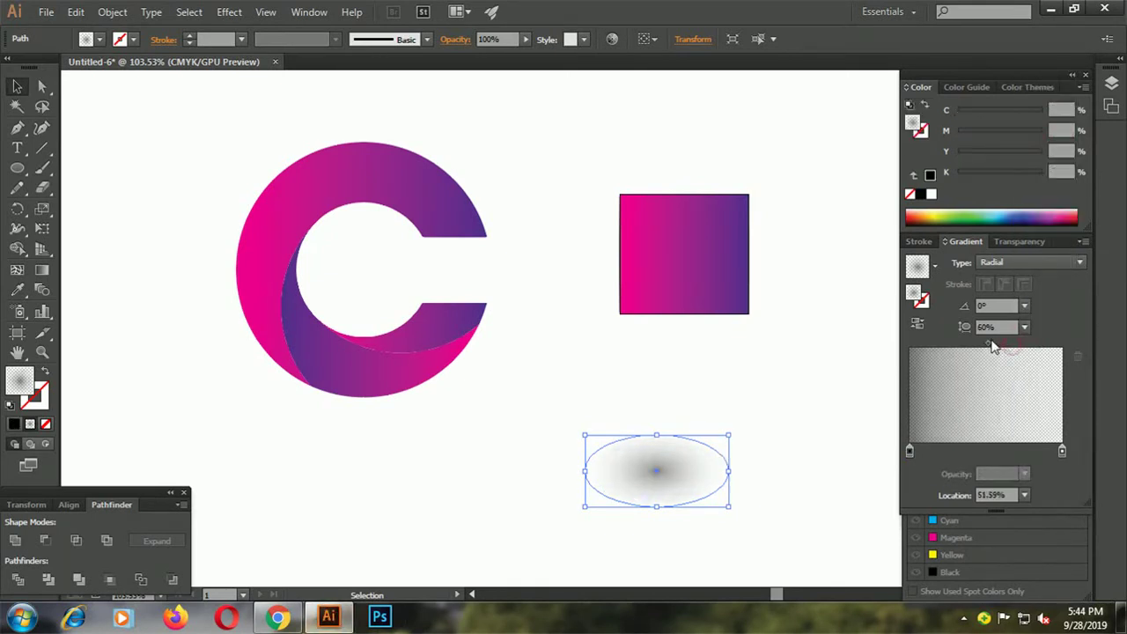
{"action": "left_click", "coordinate": [782, 421]}
Move the shadow ellipse under the C logo and flatten it further.
{"action": "left_click_drag", "start_coordinate": [675, 501], "coordinate": [392, 478]}
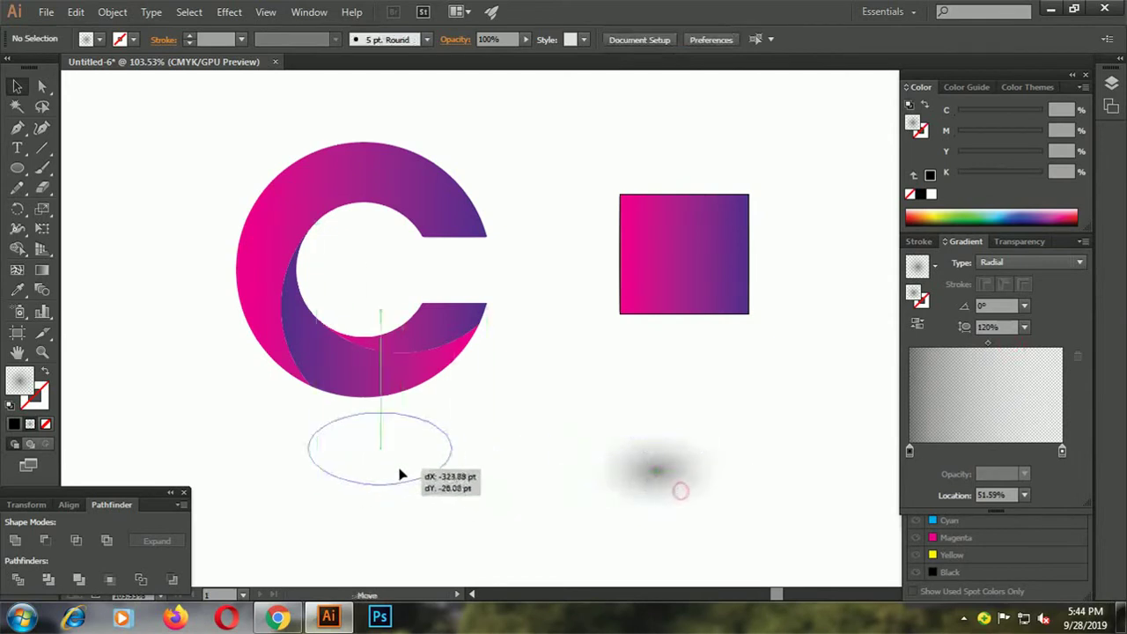
{"action": "left_click_drag", "start_coordinate": [380, 414], "coordinate": [381, 451]}
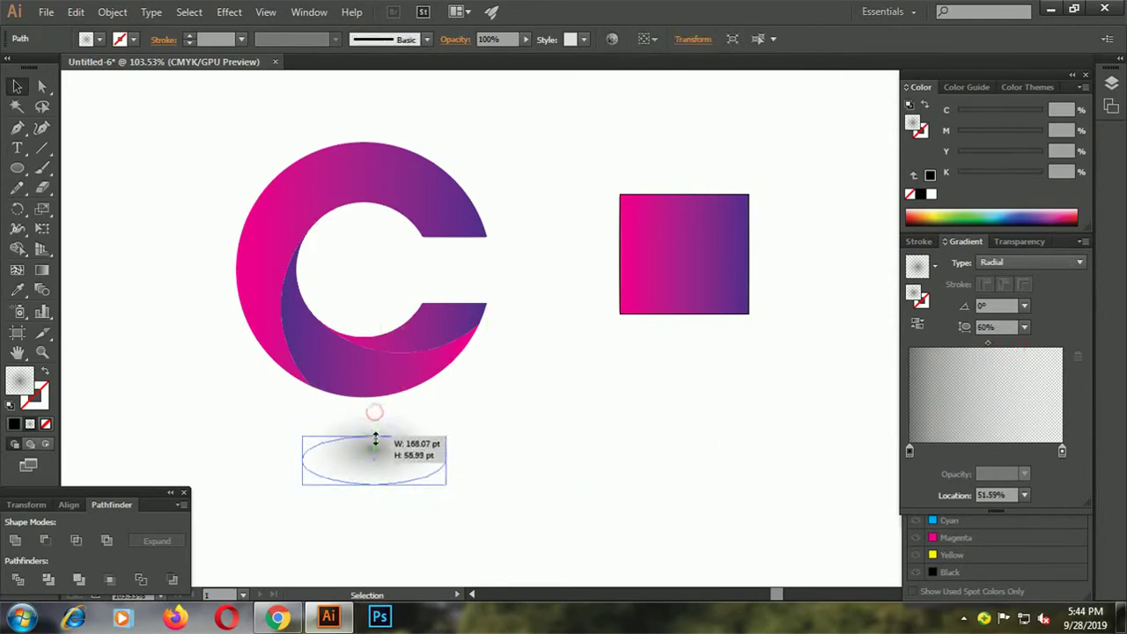
{"action": "left_click", "coordinate": [507, 456]}
{"action": "mouse_move", "coordinate": [484, 470]}
{"action": "left_mouse_down"}
{"action": "mouse_move", "coordinate": [538, 482]}
{"action": "mouse_move", "coordinate": [497, 458]}
{"action": "mouse_move", "coordinate": [579, 483]}
{"action": "mouse_move", "coordinate": [528, 455]}
{"action": "left_mouse_up"}
{"action": "left_click", "coordinate": [530, 465]}
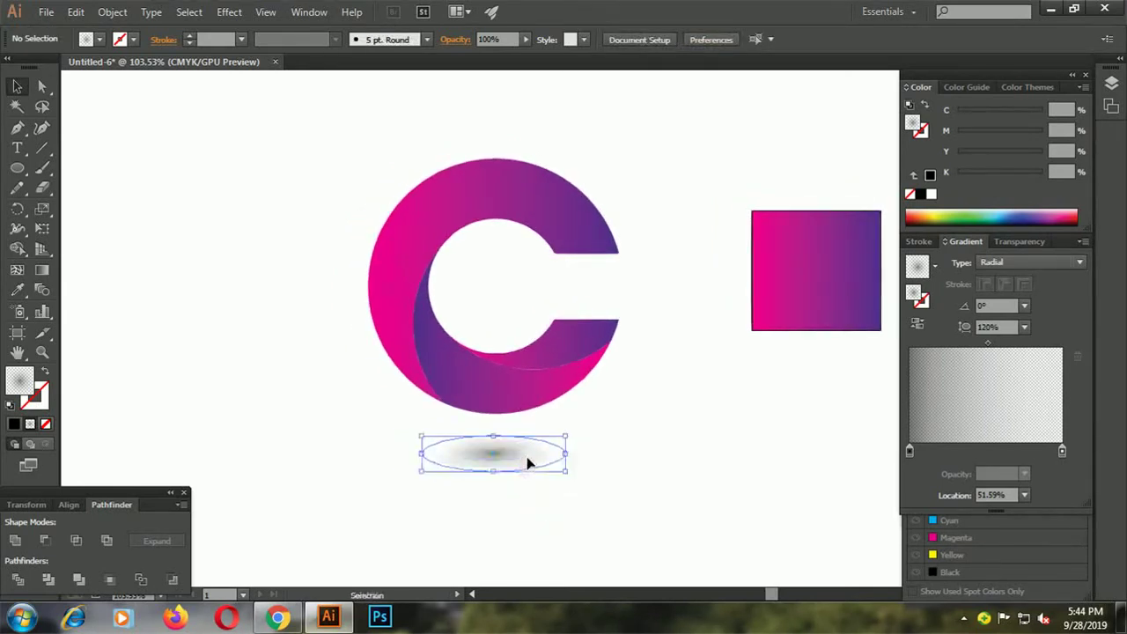
{"action": "left_click", "coordinate": [587, 511]}
{"action": "left_click_drag", "start_coordinate": [599, 492], "coordinate": [592, 508]}
Widen the shadow ellipse to roughly 231 by 58 pt.
{"action": "left_click", "coordinate": [503, 470]}
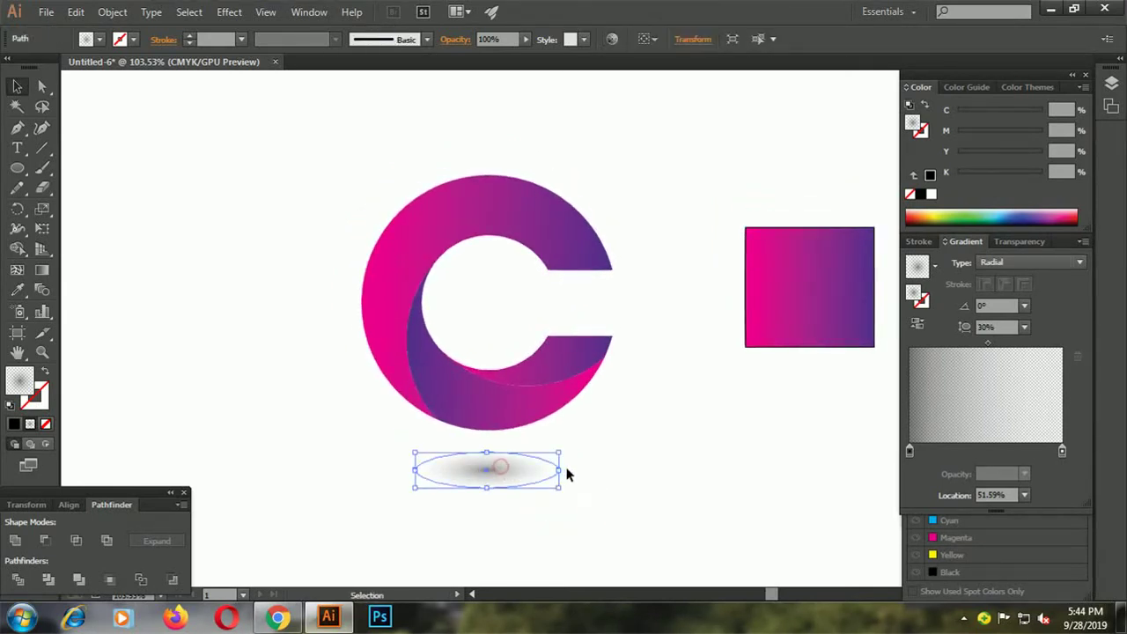
{"action": "mouse_move", "coordinate": [564, 467]}
{"action": "left_mouse_down"}
{"action": "mouse_move", "coordinate": [660, 470]}
{"action": "mouse_move", "coordinate": [646, 455]}
{"action": "mouse_move", "coordinate": [660, 471]}
{"action": "left_mouse_up"}
{"action": "left_click", "coordinate": [622, 484]}
{"action": "left_click", "coordinate": [601, 458]}
{"action": "left_click", "coordinate": [660, 470]}
Zoom out and delete the gradient sample square.
{"action": "key", "text": "ctrl+minus"}
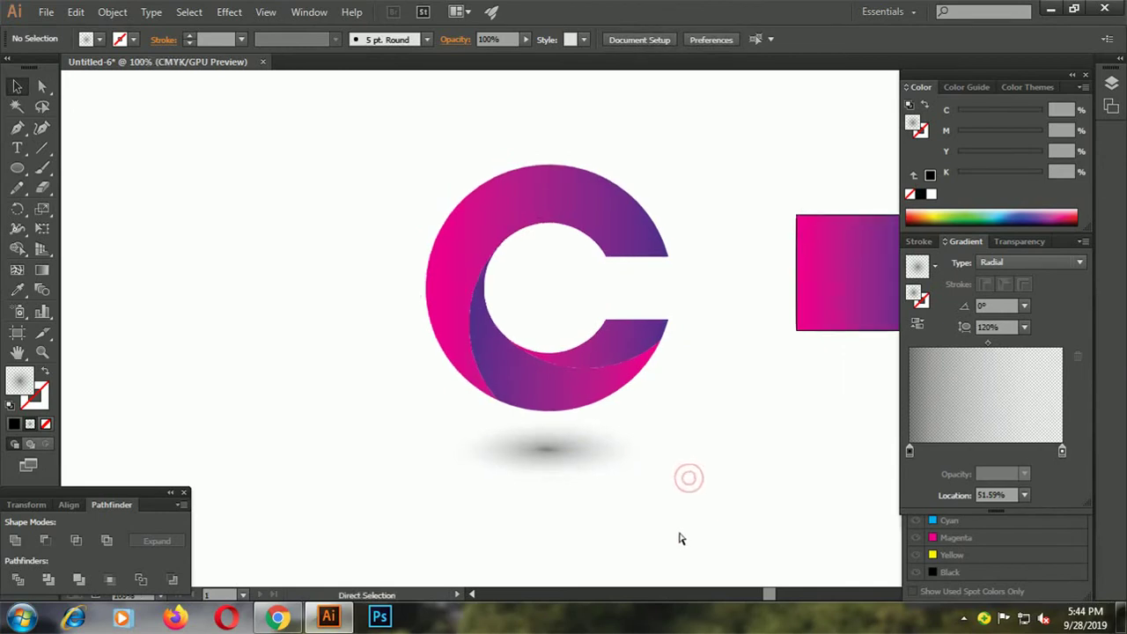
{"action": "key", "text": "ctrl+minus"}
{"action": "left_click", "coordinate": [690, 312]}
{"action": "key", "text": "Delete"}
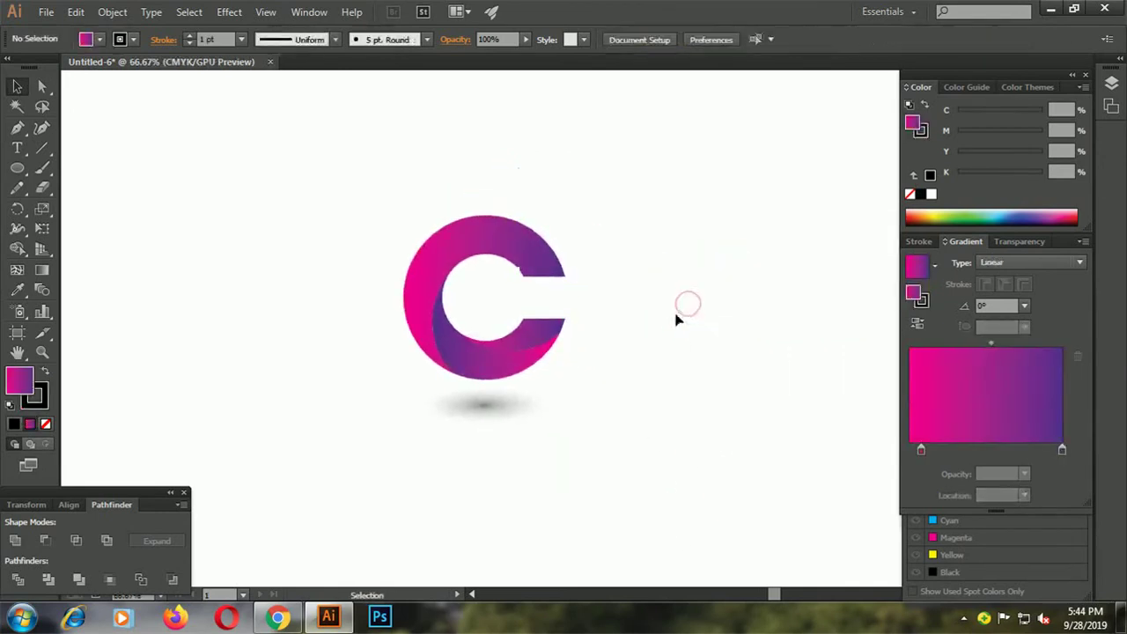
Zoom in to frame the logo and shadow, then select and deselect them.
{"action": "left_click_drag", "start_coordinate": [561, 376], "coordinate": [671, 403]}
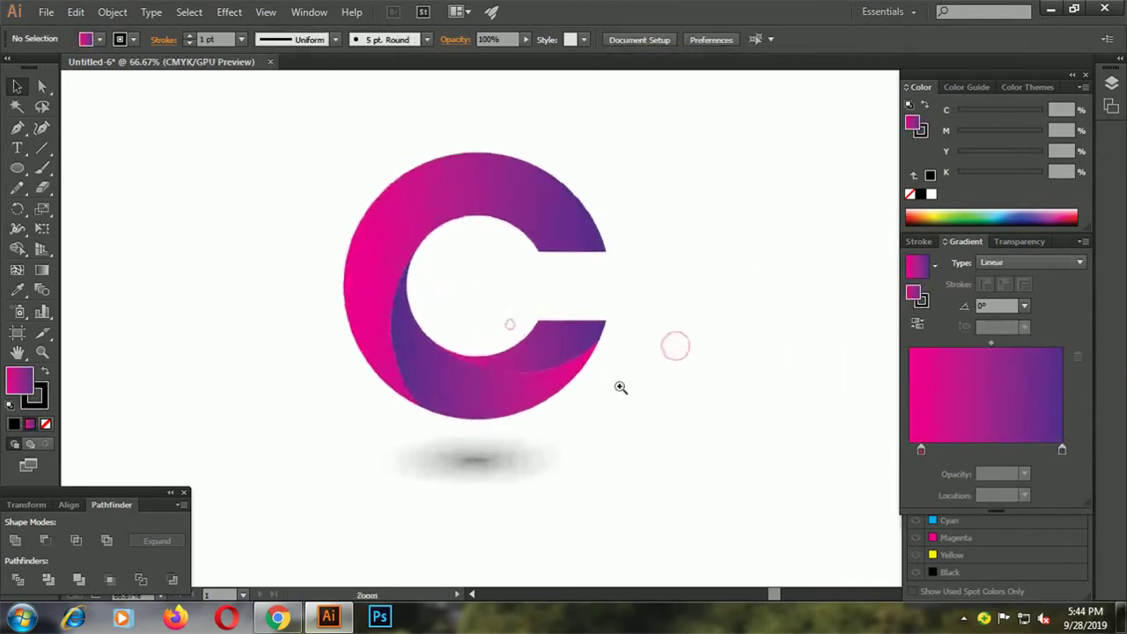
{"action": "left_click", "coordinate": [677, 404], "text": "alt"}
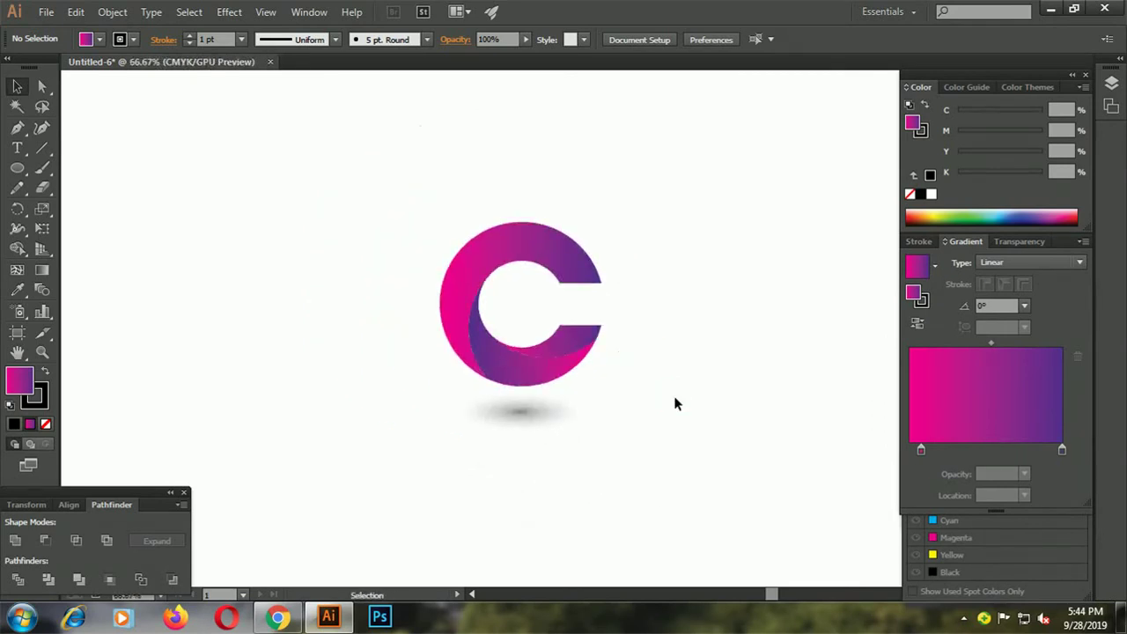
{"action": "left_click_drag", "start_coordinate": [674, 397], "coordinate": [639, 400]}
{"action": "key", "text": "v"}
{"action": "left_click_drag", "start_coordinate": [705, 176], "coordinate": [428, 488]}
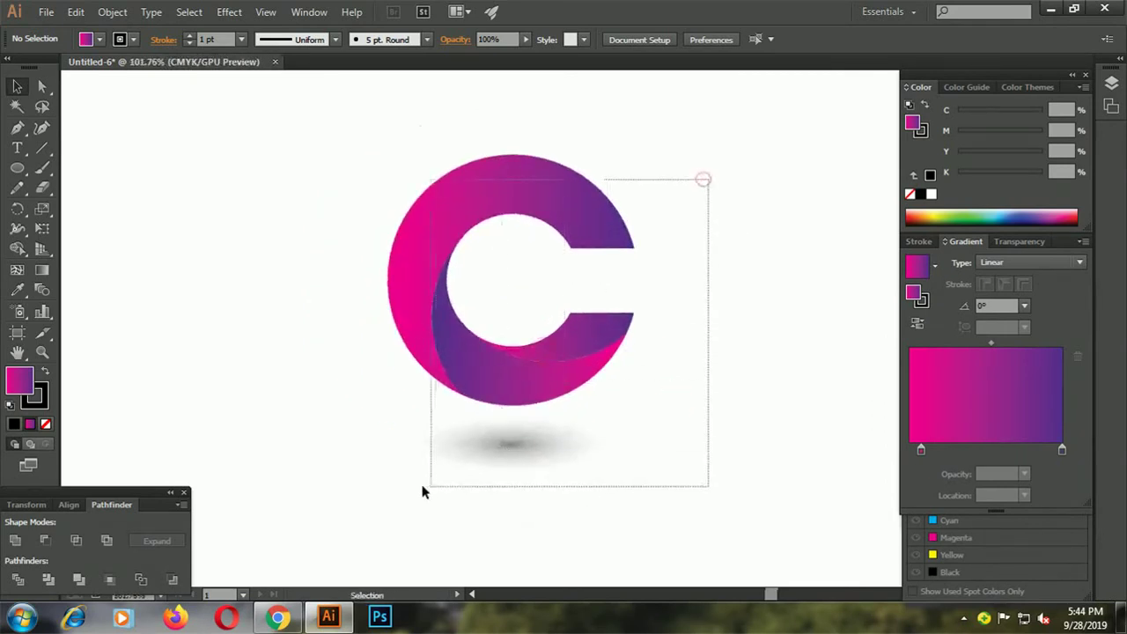
{"action": "left_click", "coordinate": [662, 499]}
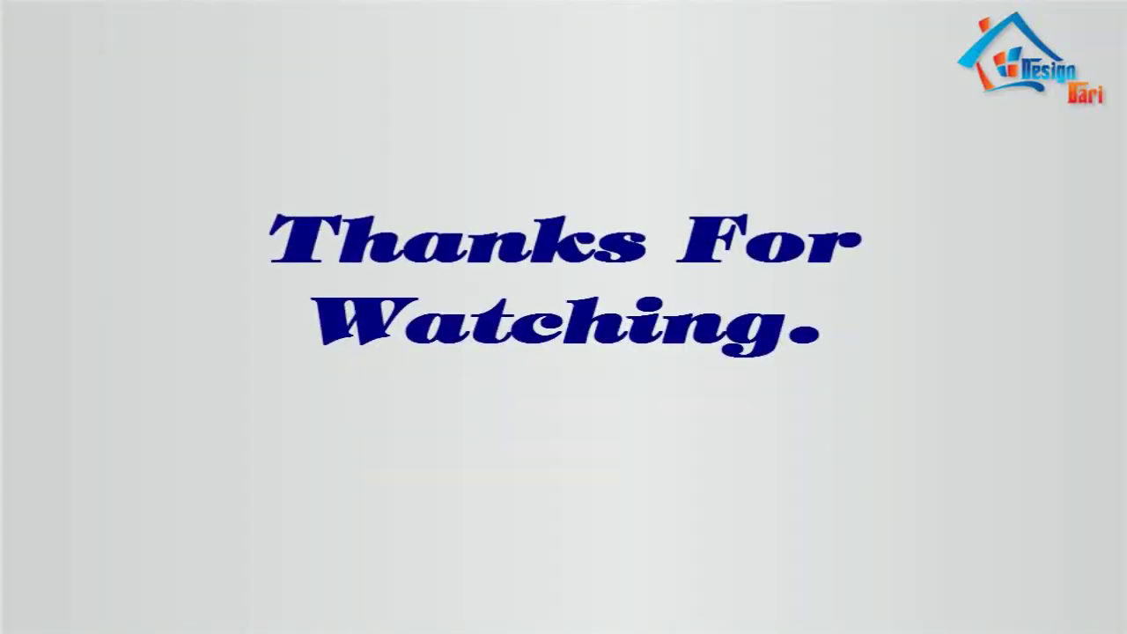